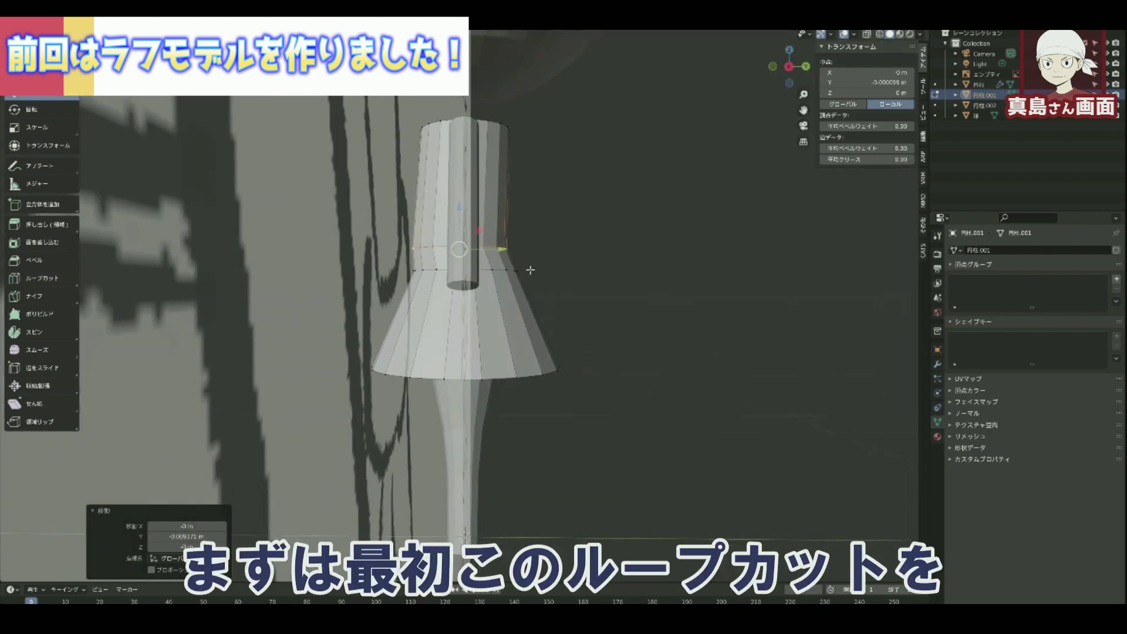
Orbit the viewport to reveal the chibi reference sketch behind the cylinder character.
middle_click_drag(530, 270, 629, 357)
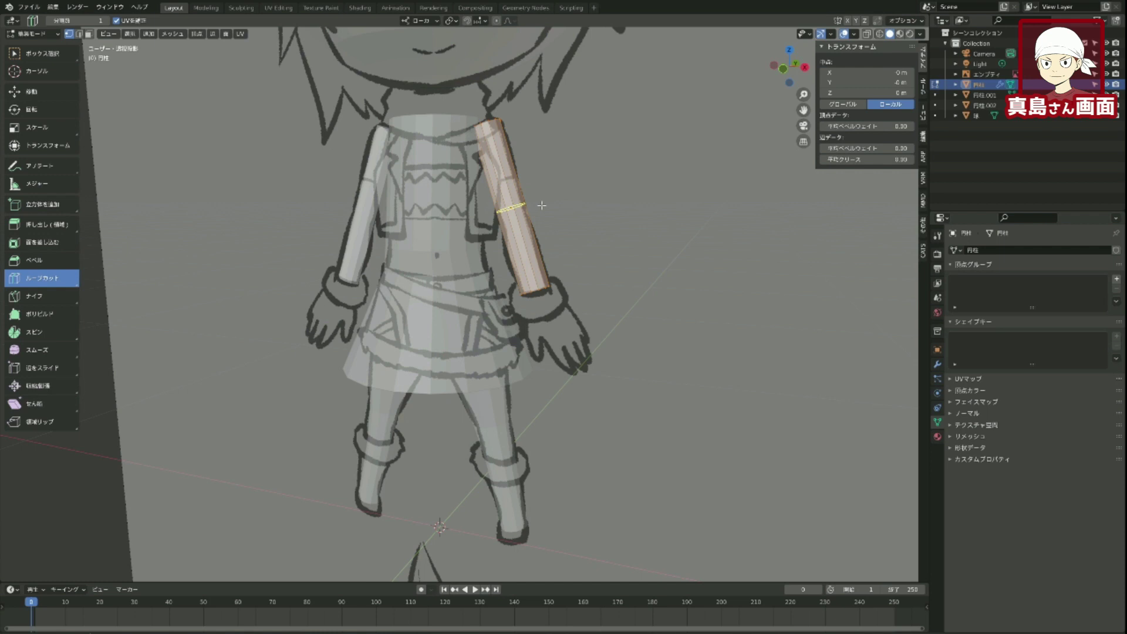
Add an edge loop around the middle of the right-hand arm cylinder.
scroll(552, 238, "up", 2)
scroll(555, 237, "down", 1)
left_click(554, 238)
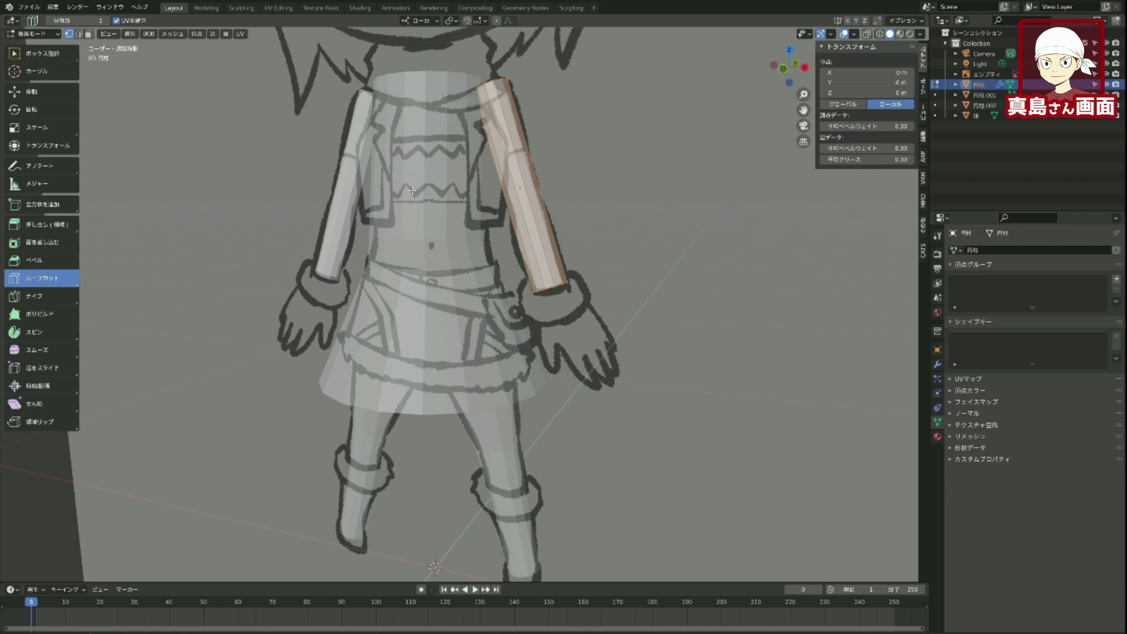
Isolate the two arm cylinders in Local View and return to Edit Mode.
key("Tab")
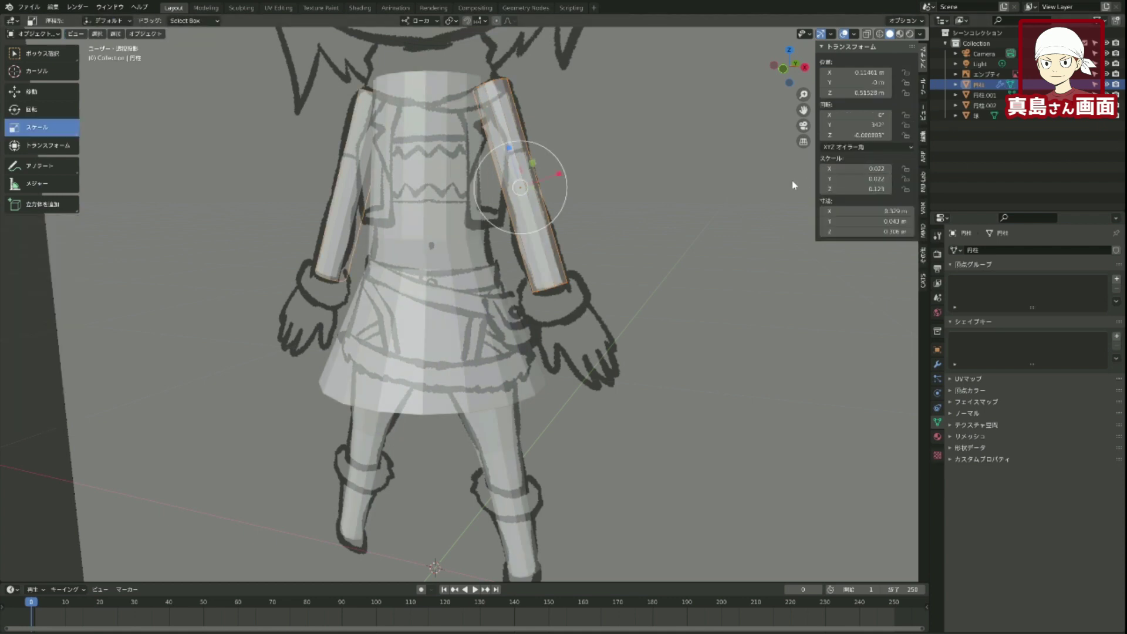
key("KP_Divide")
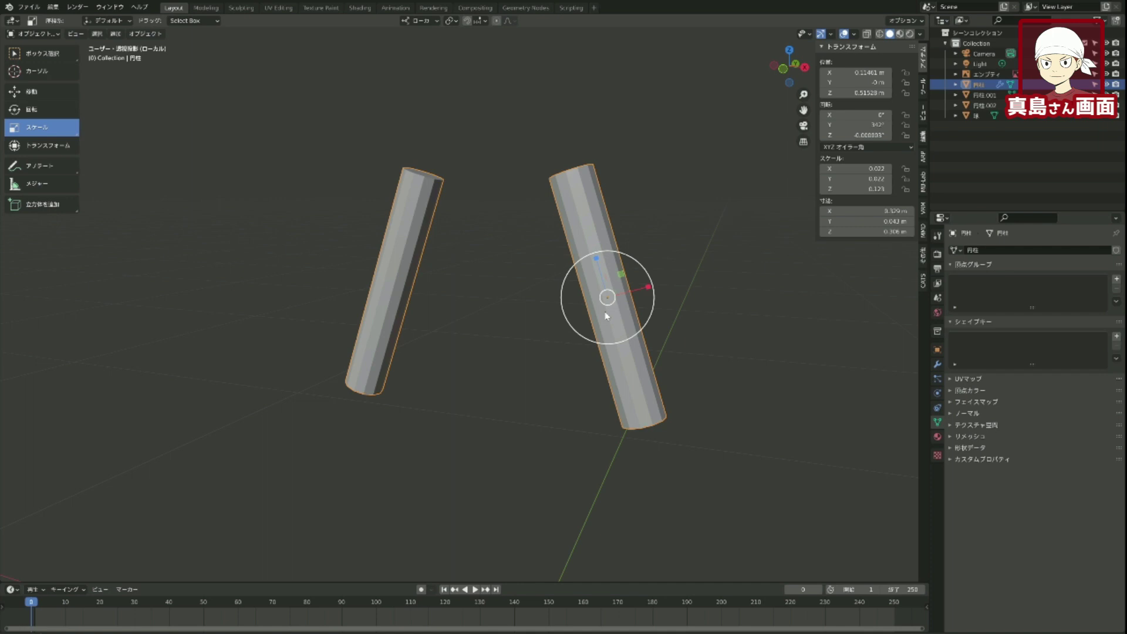
key("Tab")
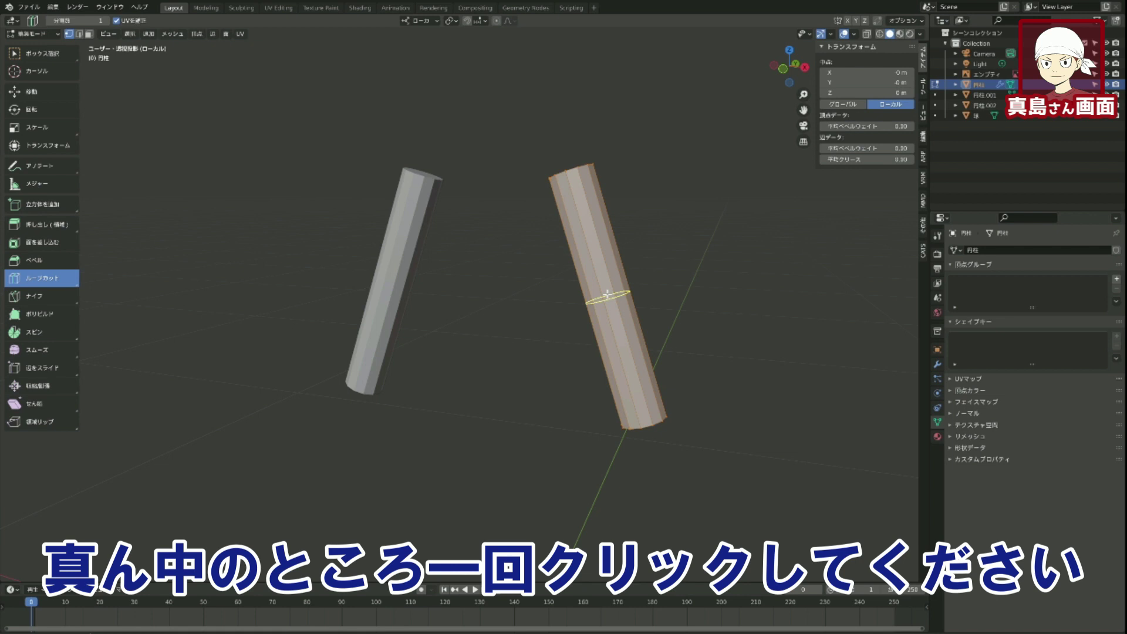
Bevel the mid-arm edge loop into a narrow band with 3 segments.
left_click(608, 293)
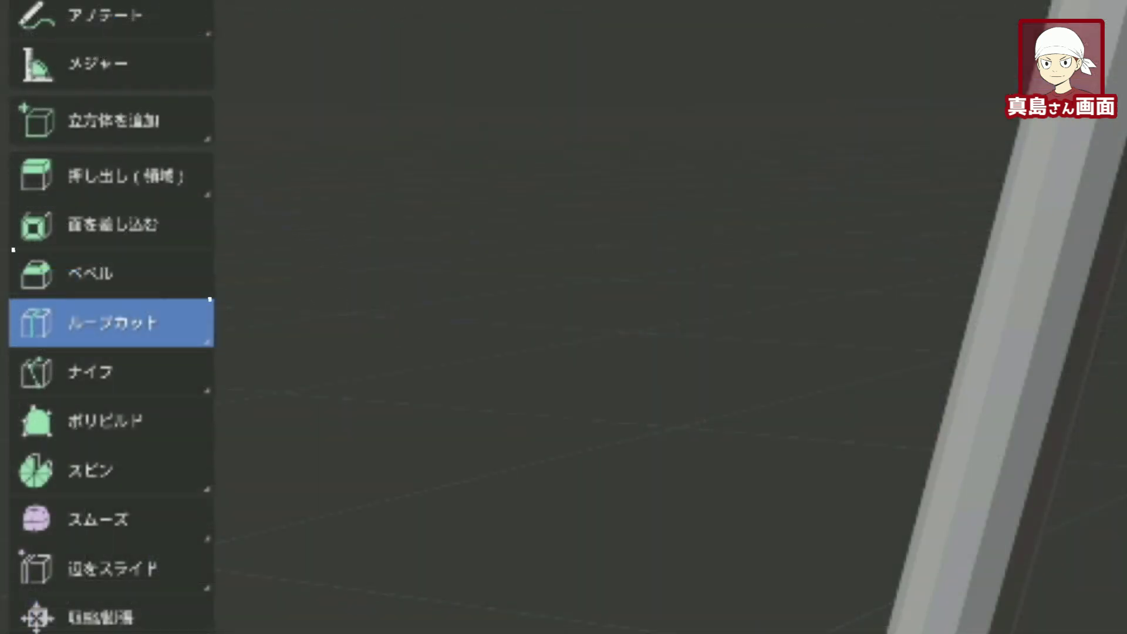
left_click(96, 281)
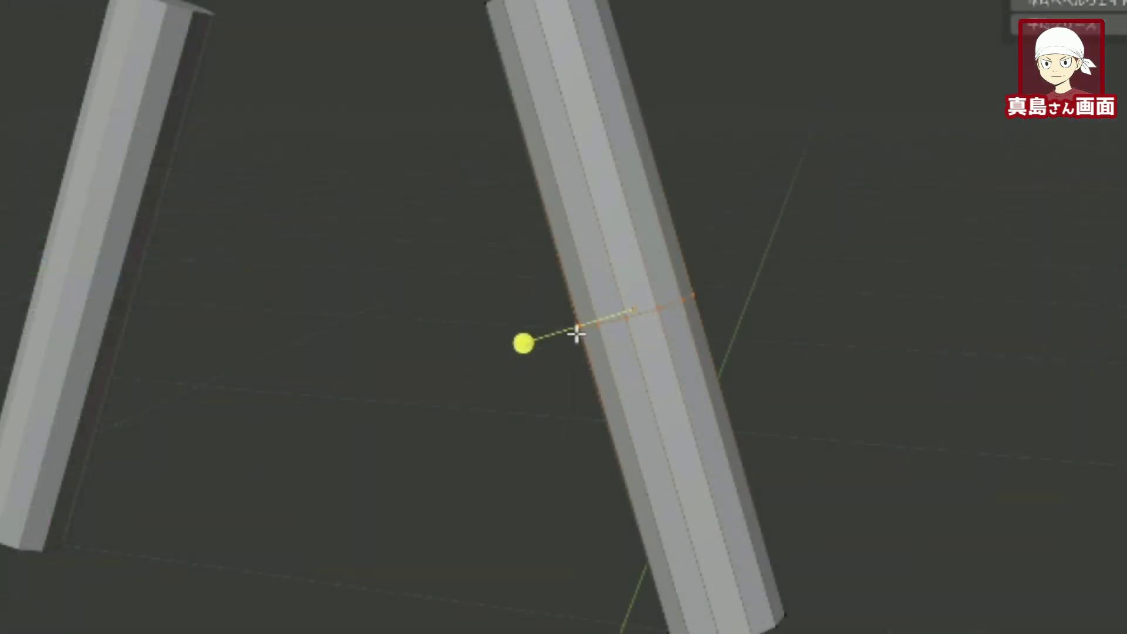
left_click_drag(523, 343, 506, 344)
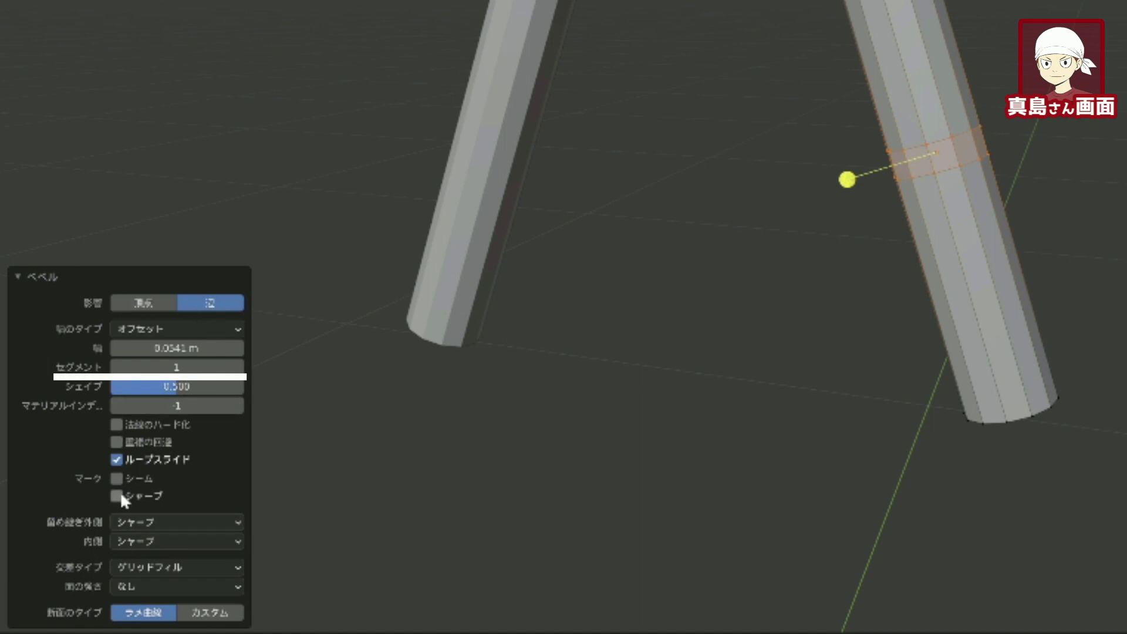
left_click(183, 369)
type("3")
key("Return")
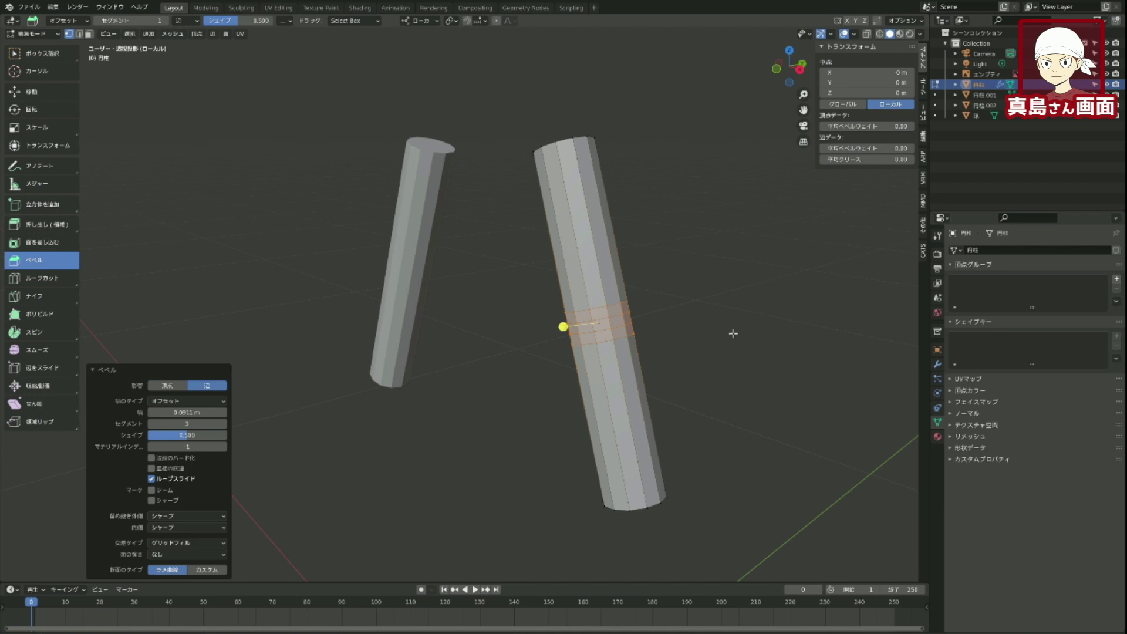
middle_click_drag(734, 334, 758, 322)
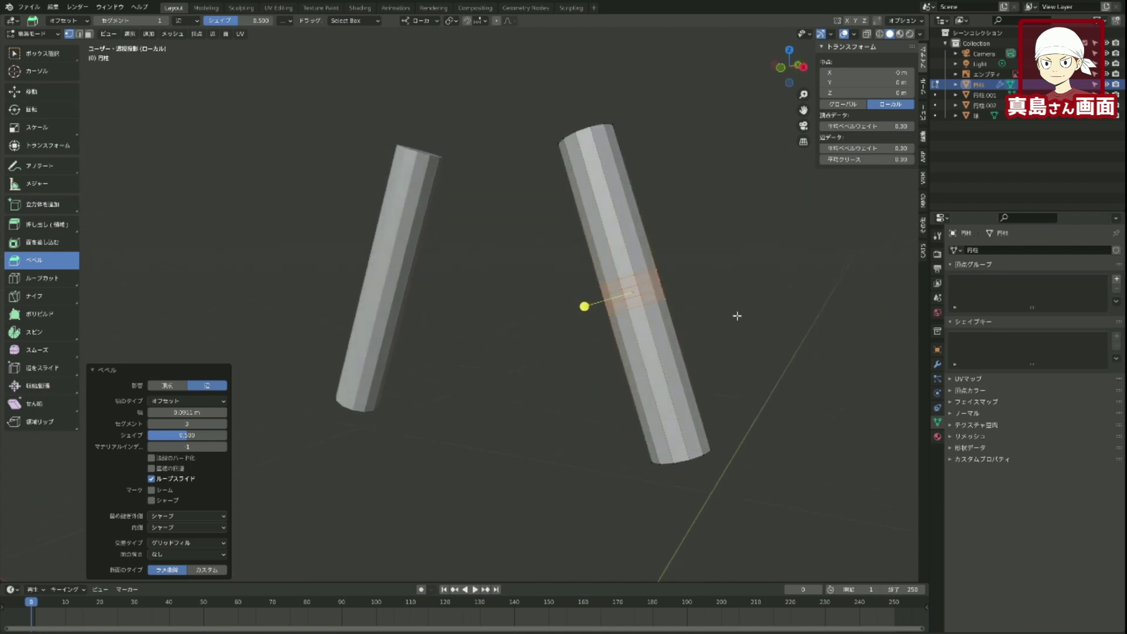
scroll(714, 325, "up", 5)
scroll(734, 314, "down", 3)
middle_click_drag(797, 303, 755, 317)
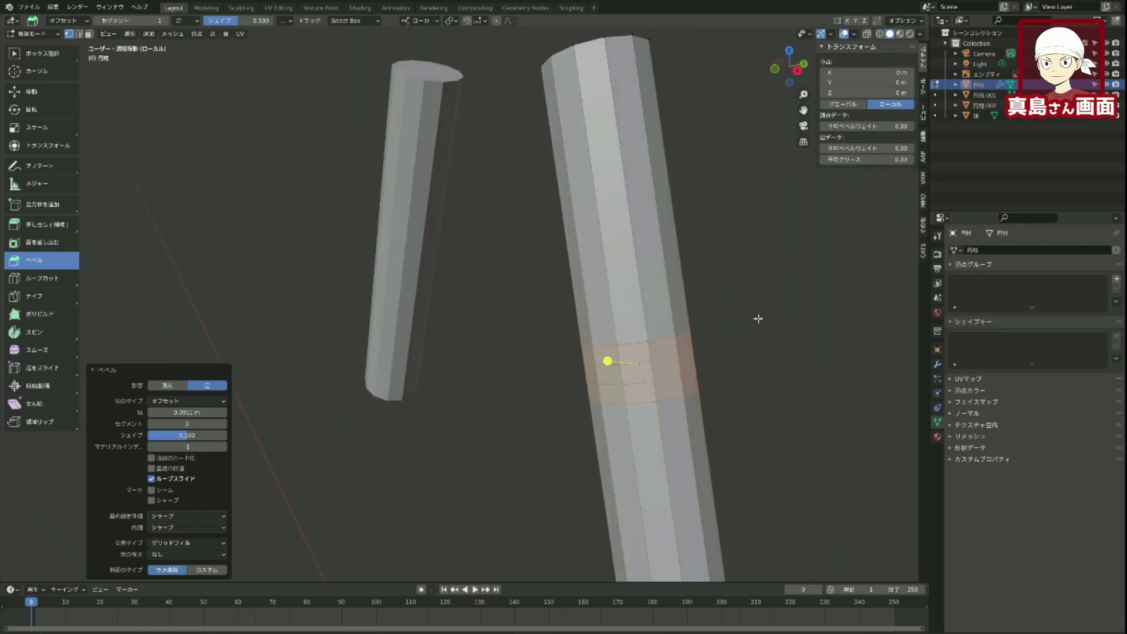
Merge an upper pair of neighbouring elbow-band vertices At First.
key("shift+space")
key("g")
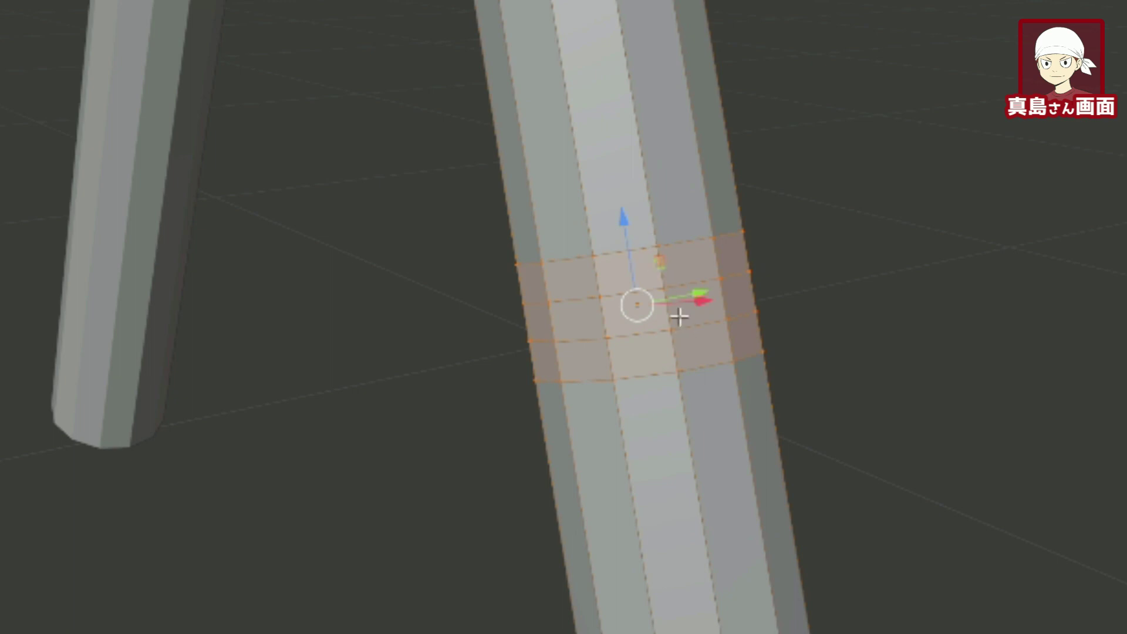
left_click(661, 241)
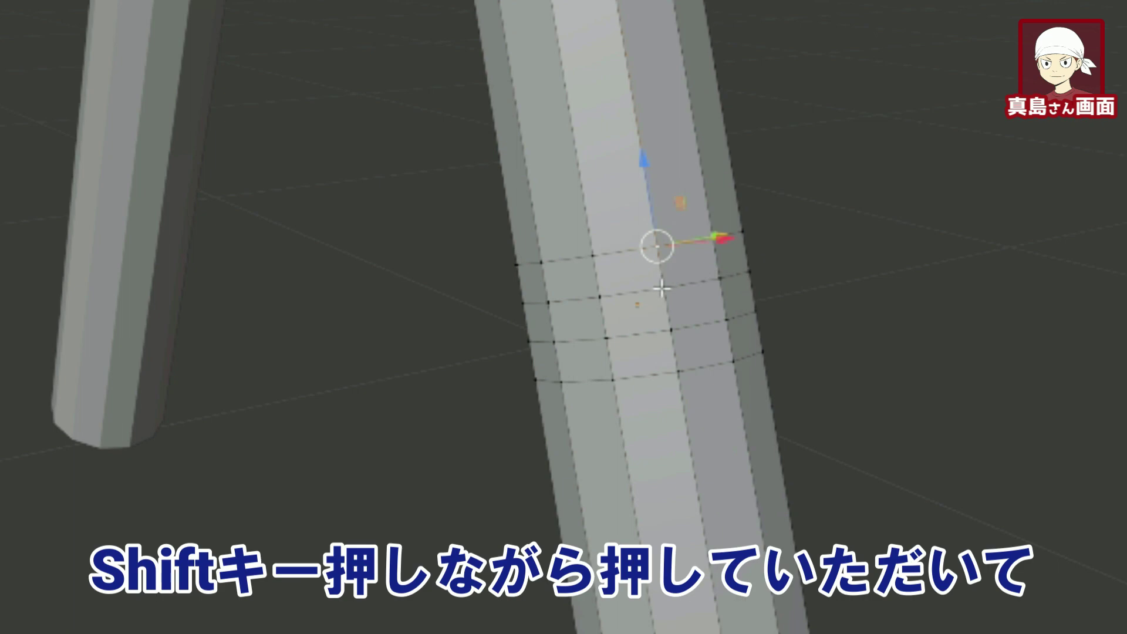
left_click(663, 247, "shift")
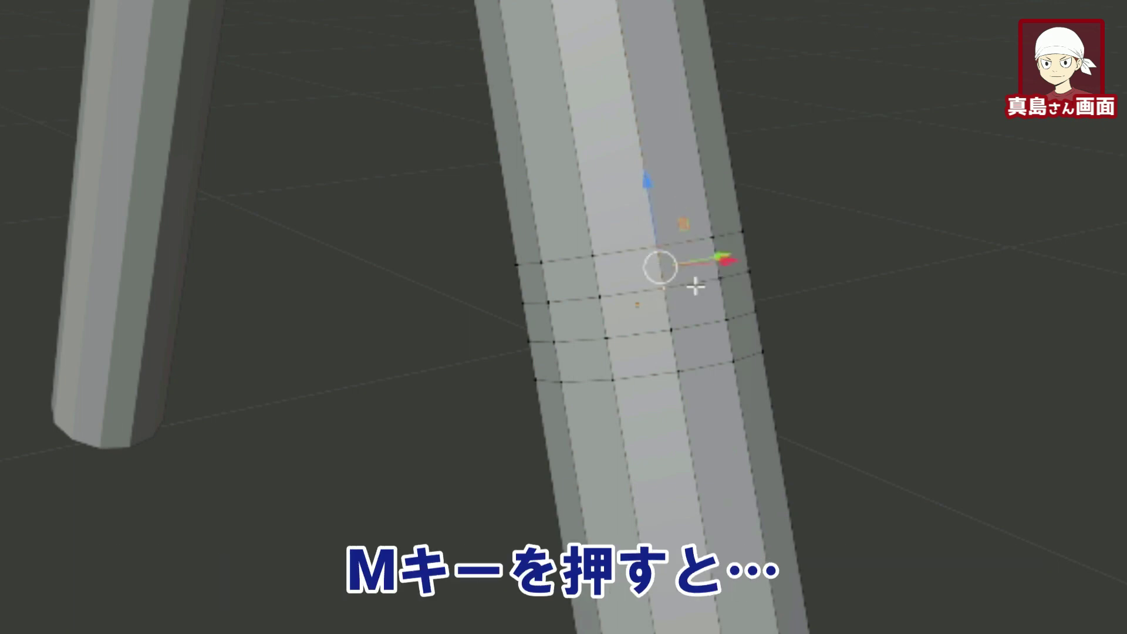
key("m")
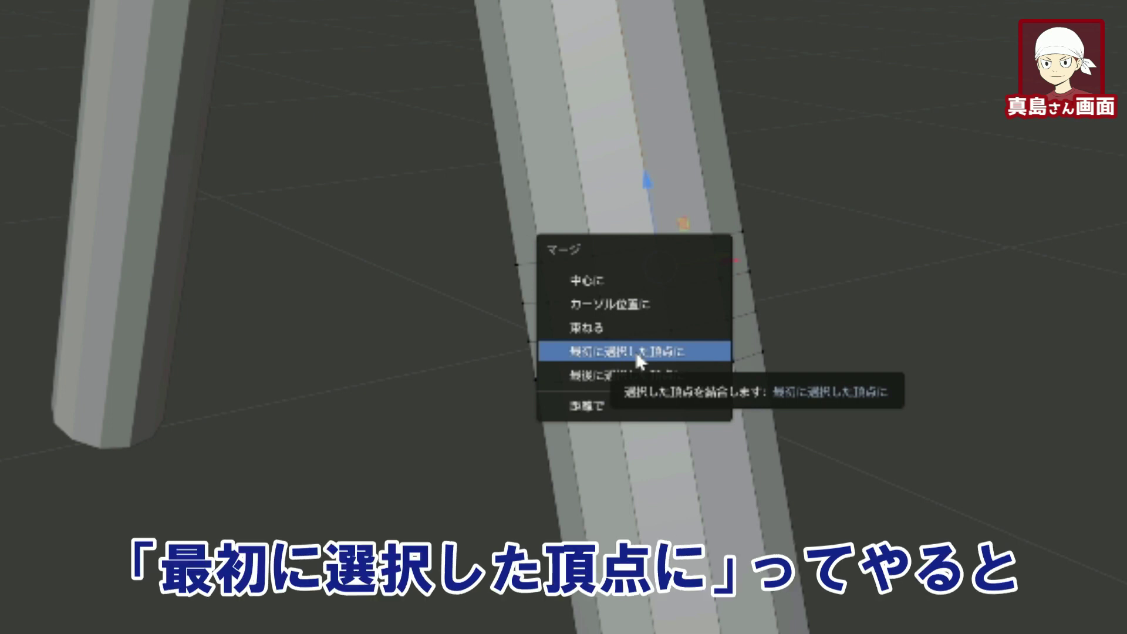
left_click(637, 356)
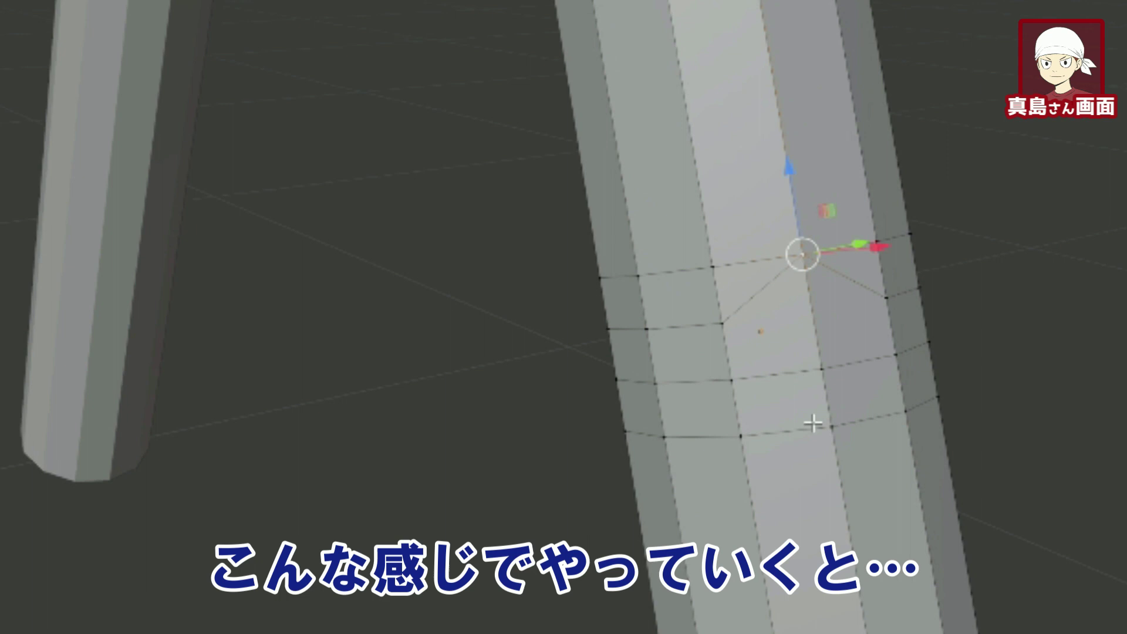
Merge a lower pair of elbow-band vertices into the first-selected one.
middle_click_drag(839, 401, 649, 383, "shift")
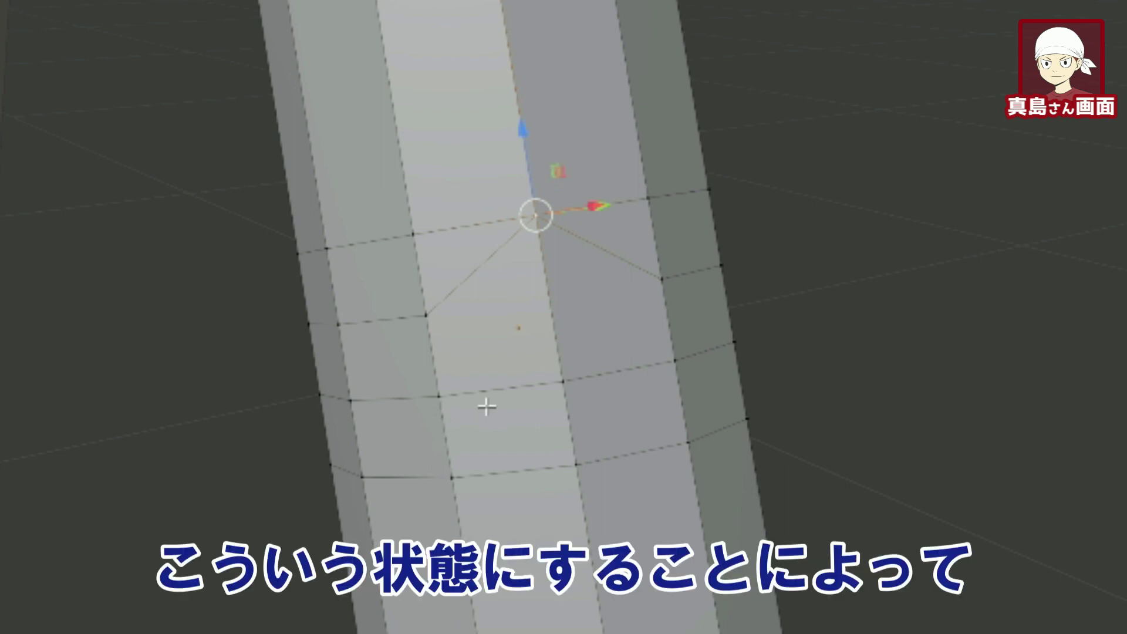
left_click(578, 466)
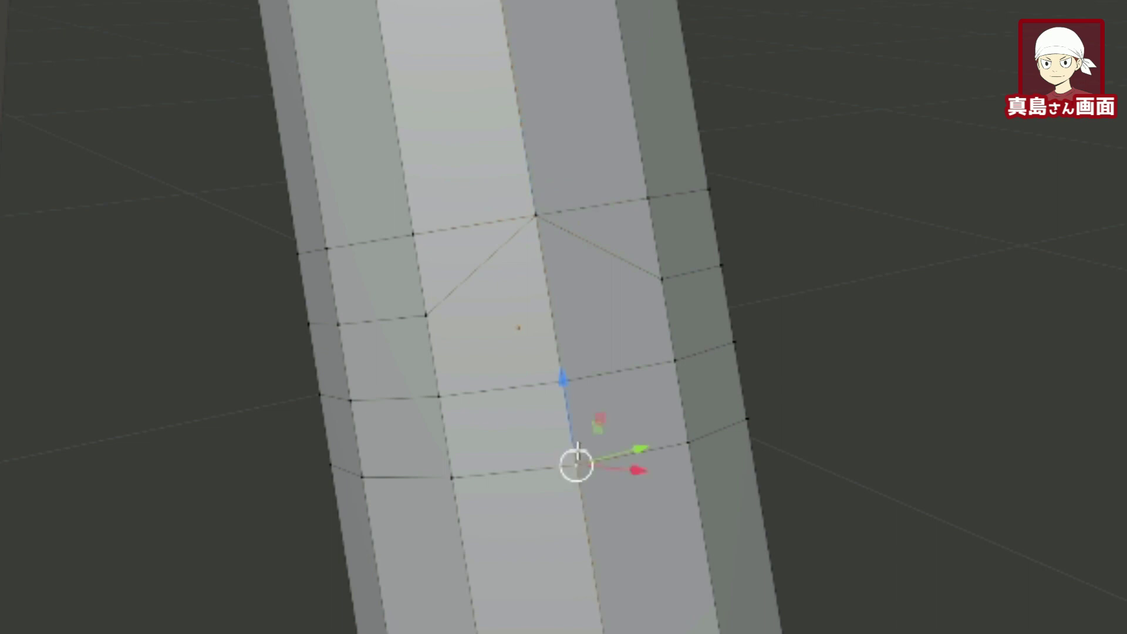
left_click(562, 381, "shift")
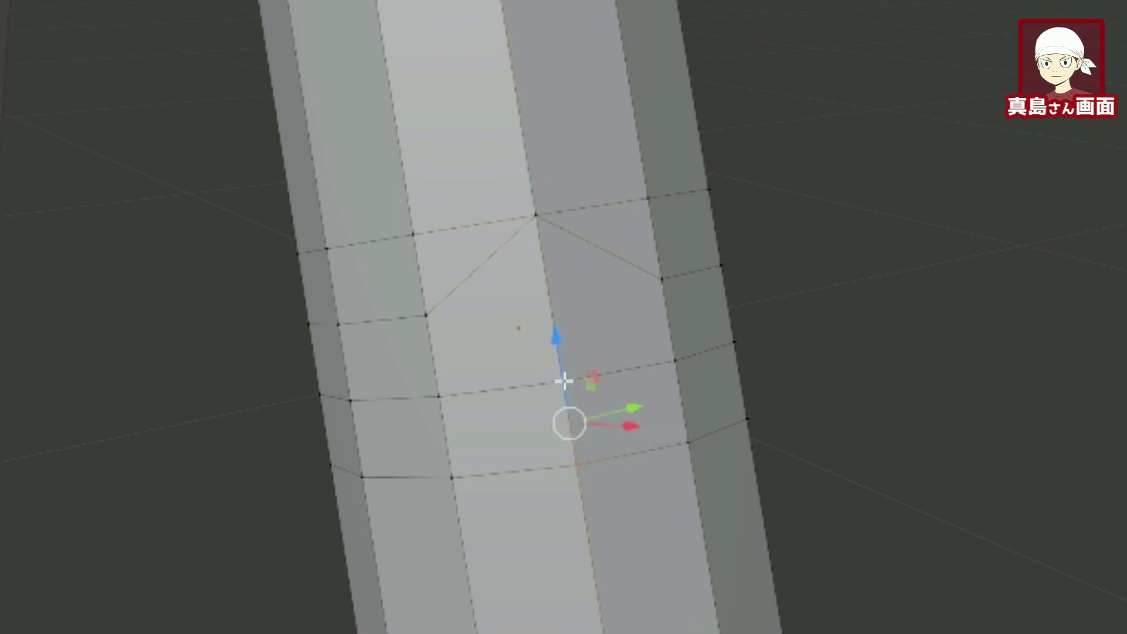
key("m")
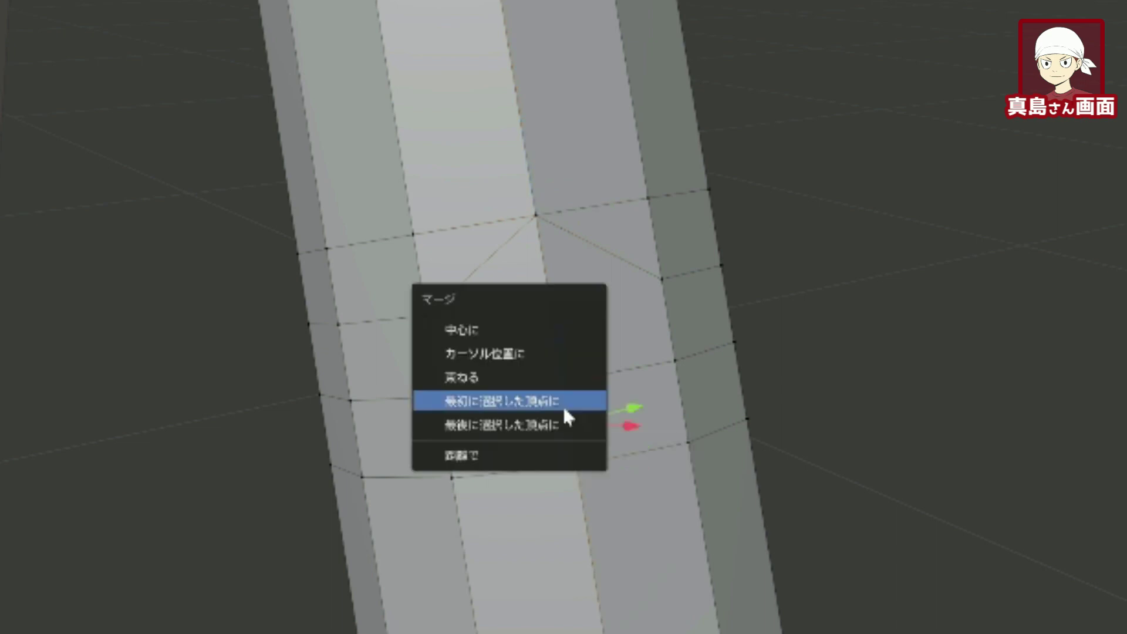
left_click(551, 405)
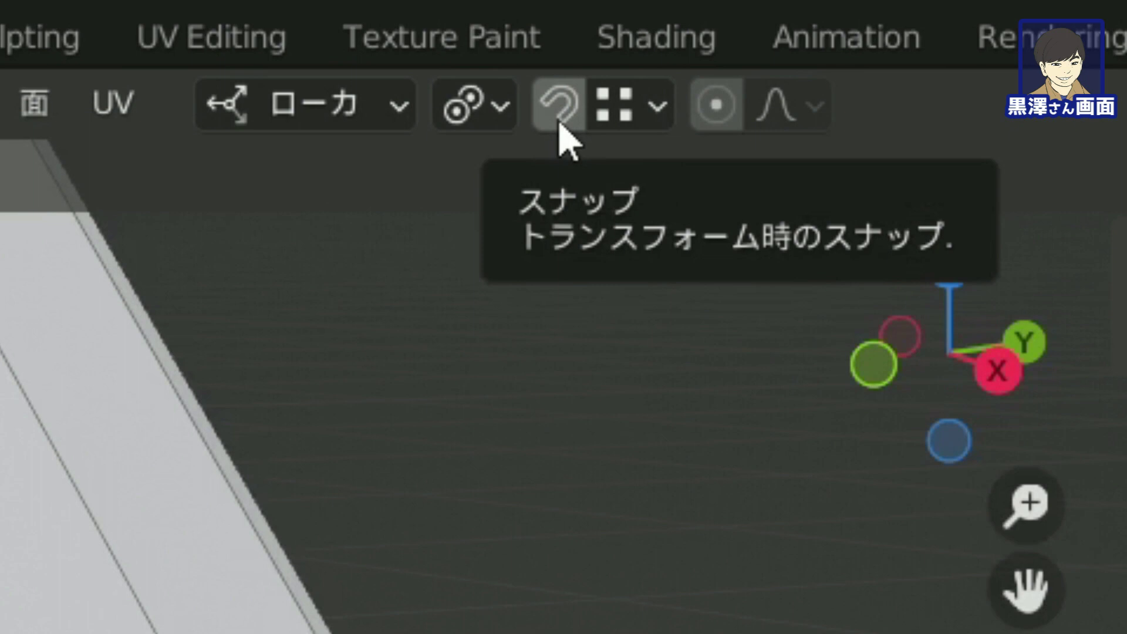
Turn on snapping to Vertex and slide an elbow vertex up onto the ring above.
left_click(559, 109)
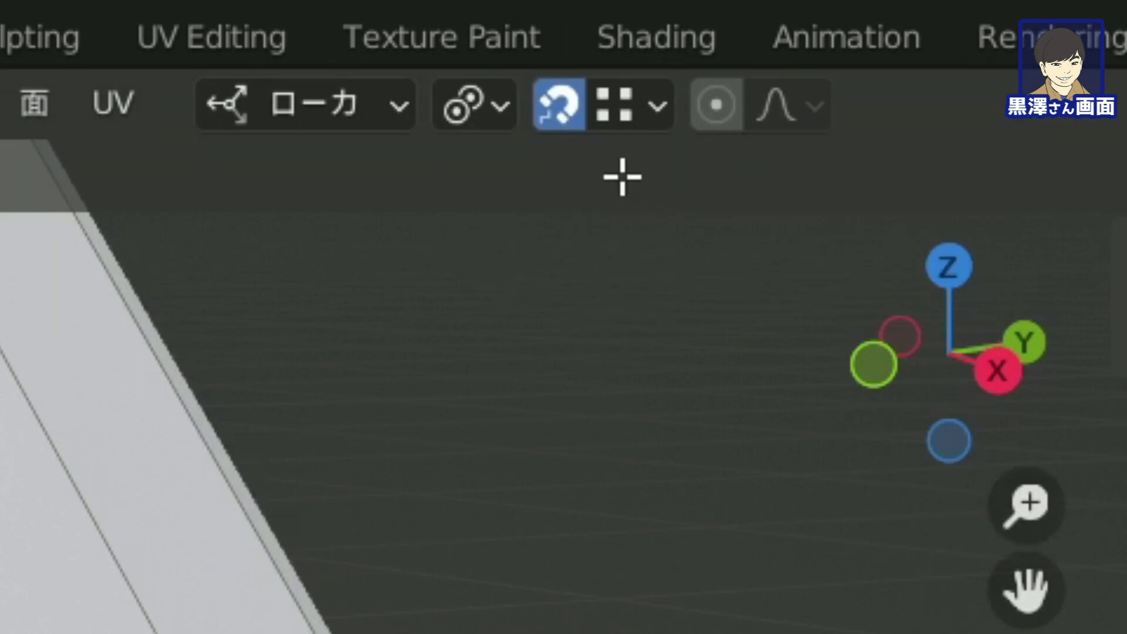
left_click(655, 113)
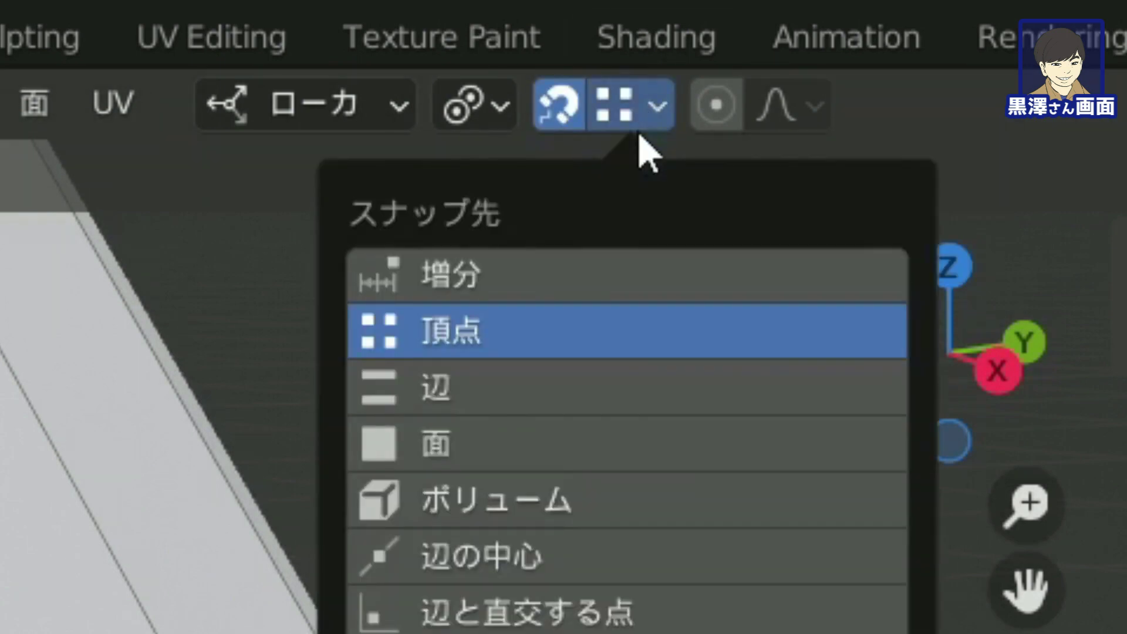
left_click(662, 114)
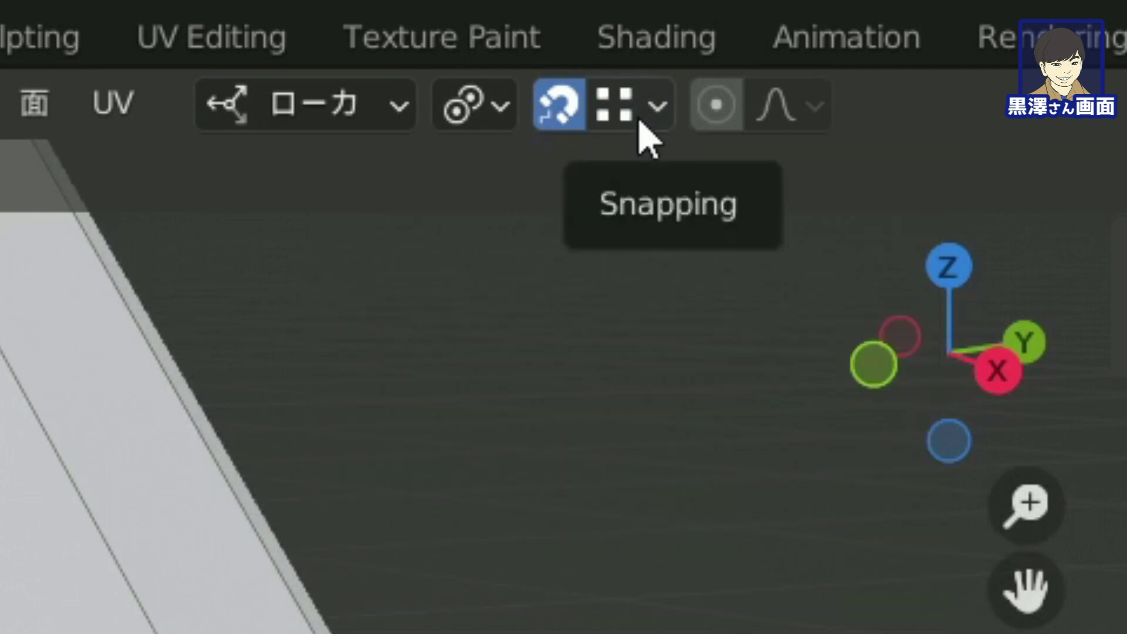
left_click(649, 115)
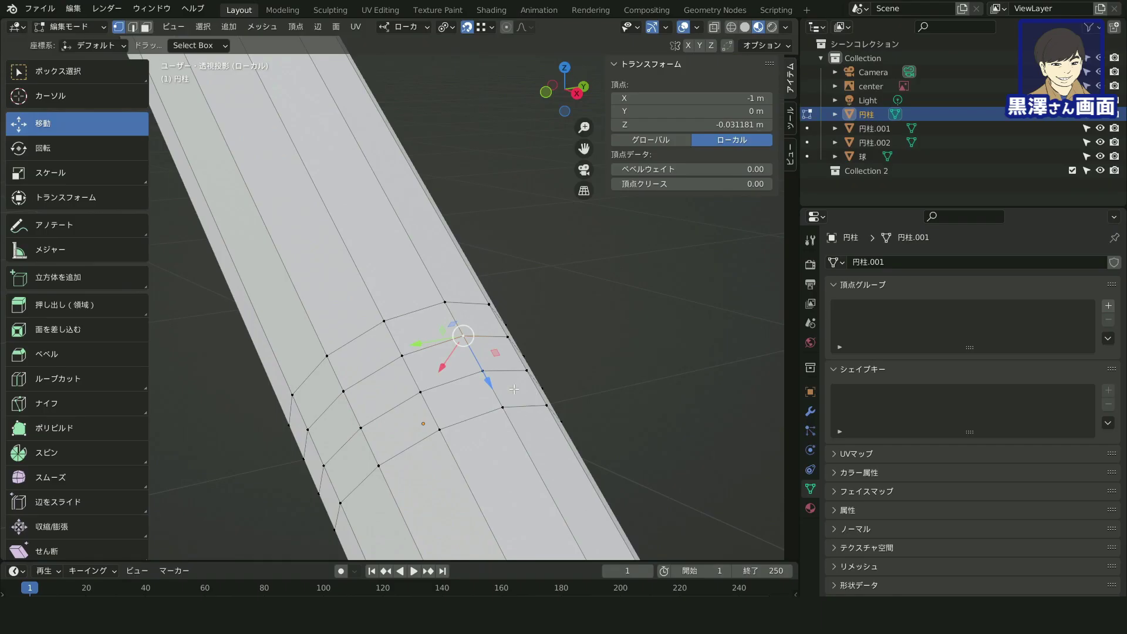
left_click_drag(482, 370, 472, 330)
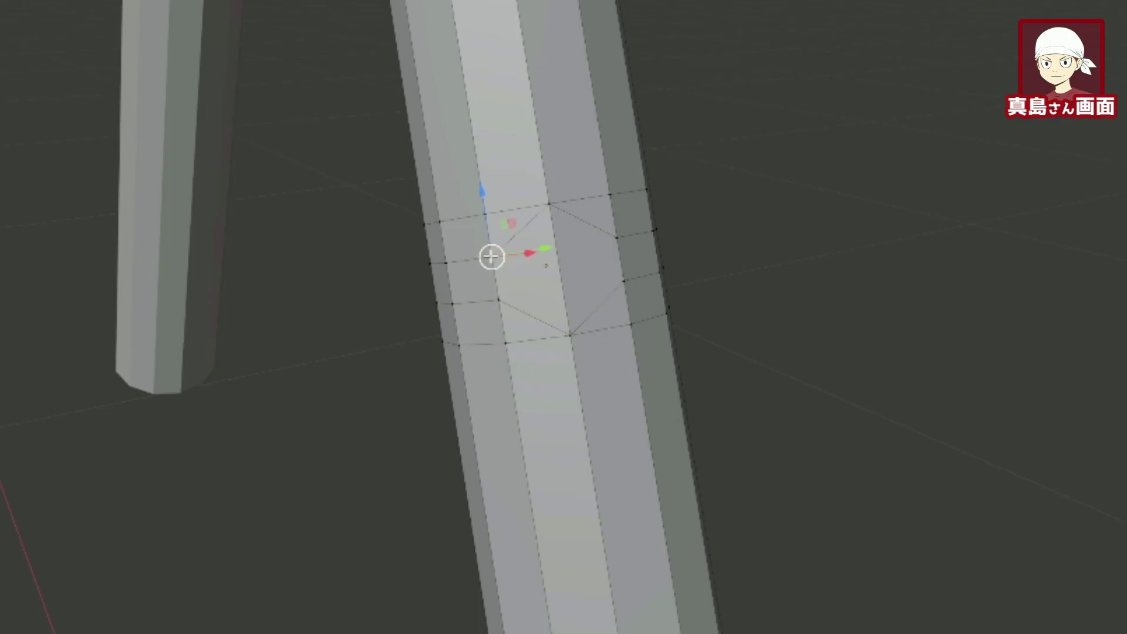
left_click_drag(491, 257, 485, 214)
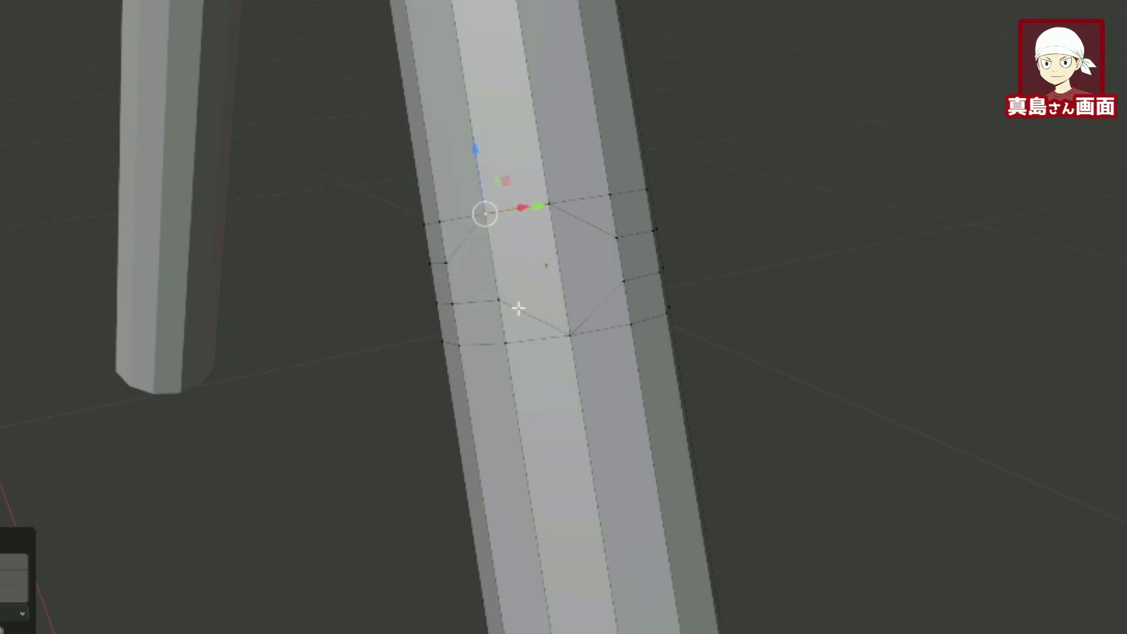
Drop another elbow vertex onto the lower edge ring and show the Tool tab options.
left_click(500, 298)
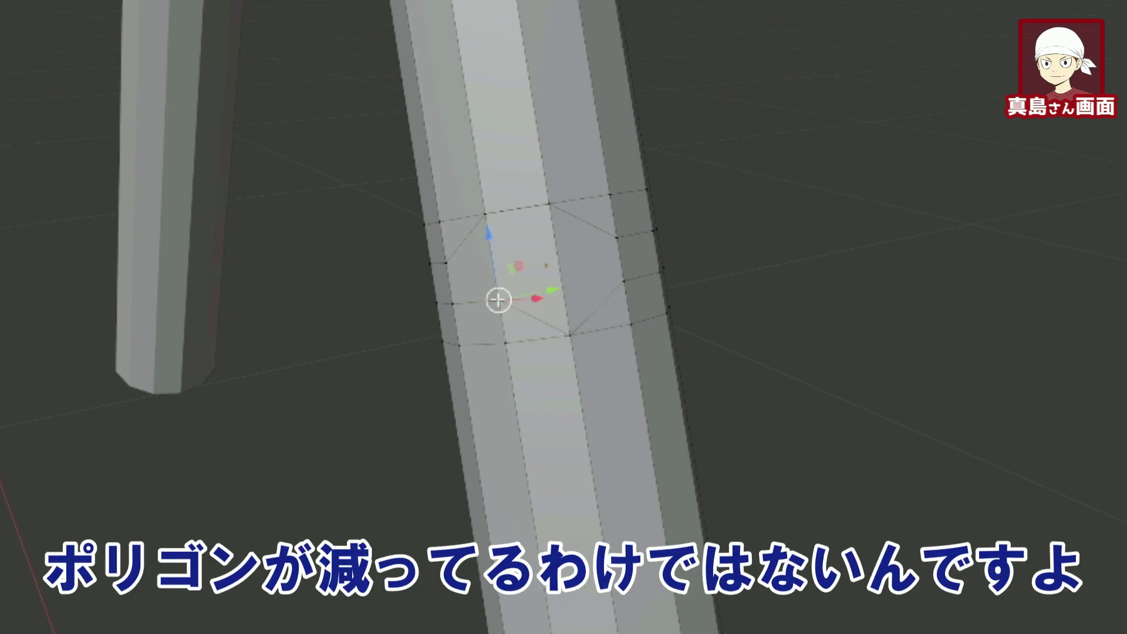
key("g")
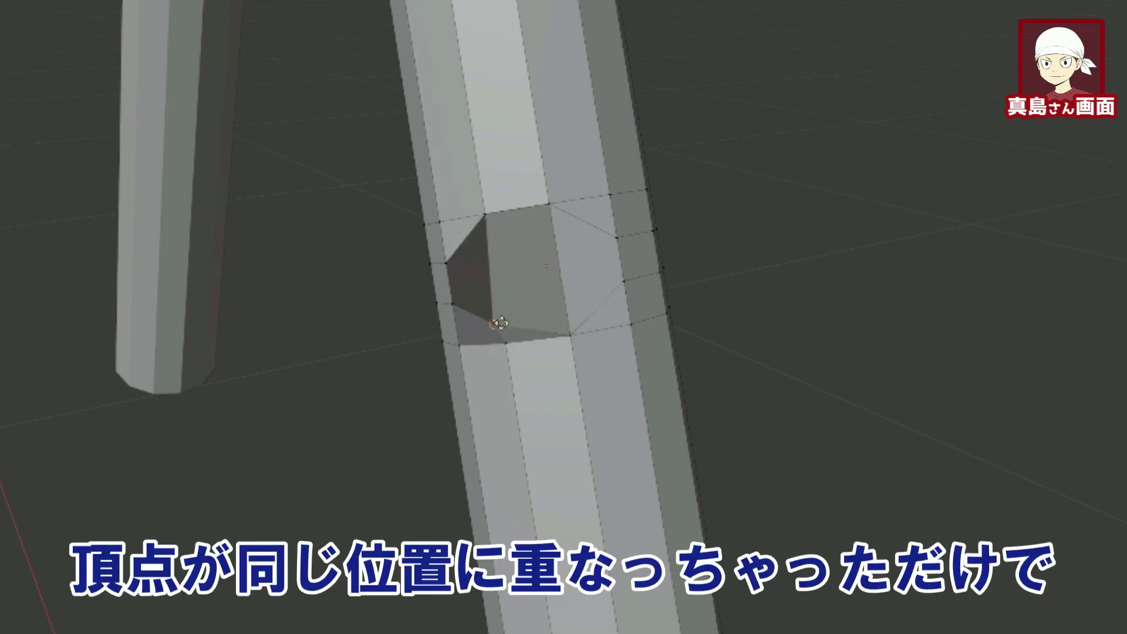
left_click(517, 339)
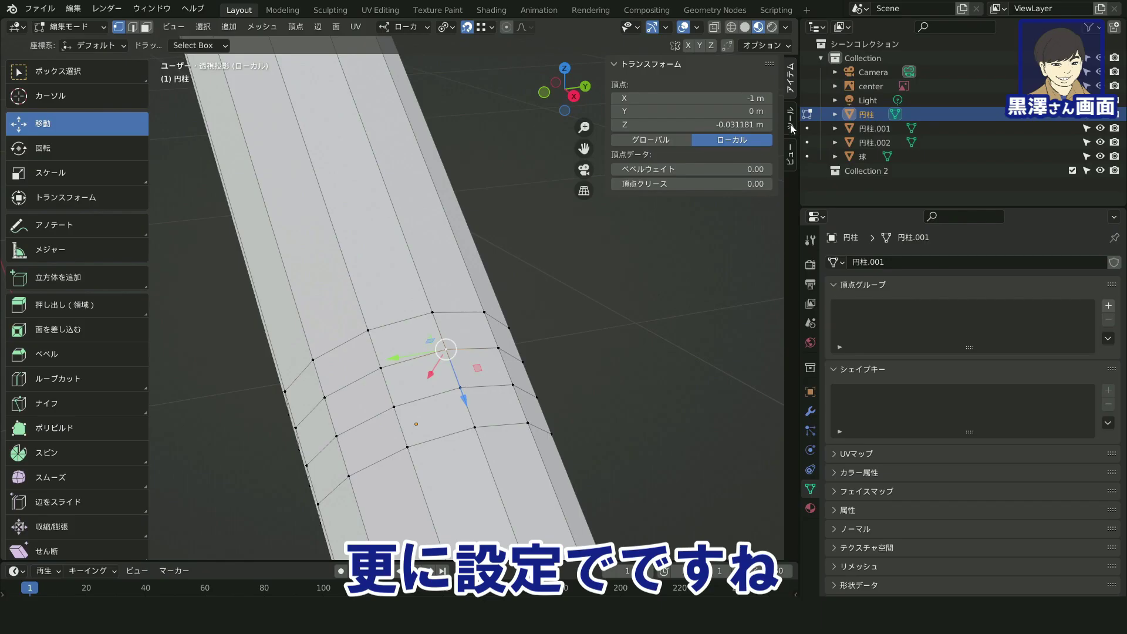
left_click(792, 129)
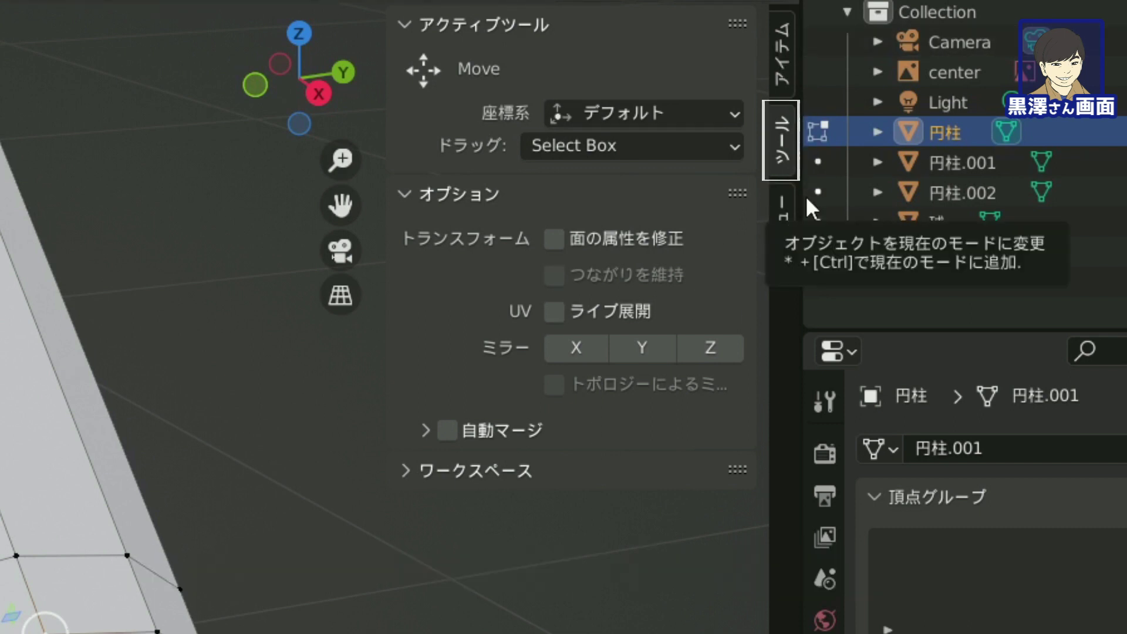
Enable Auto Merge and merge an elbow vertex into its neighbouring vertex.
left_click(495, 200)
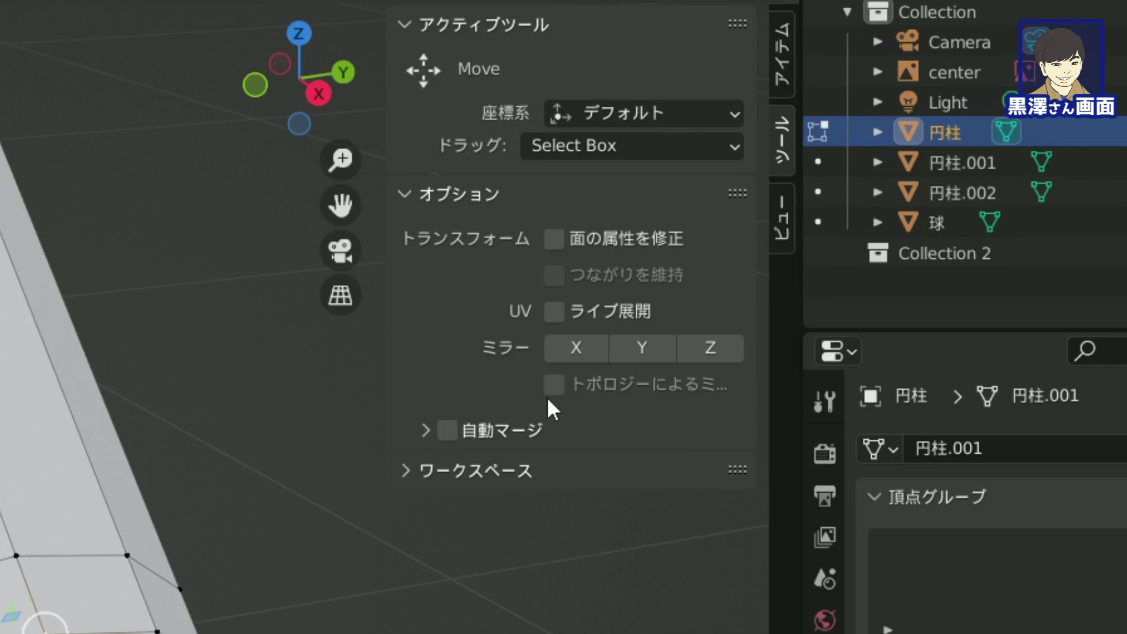
left_click(456, 423)
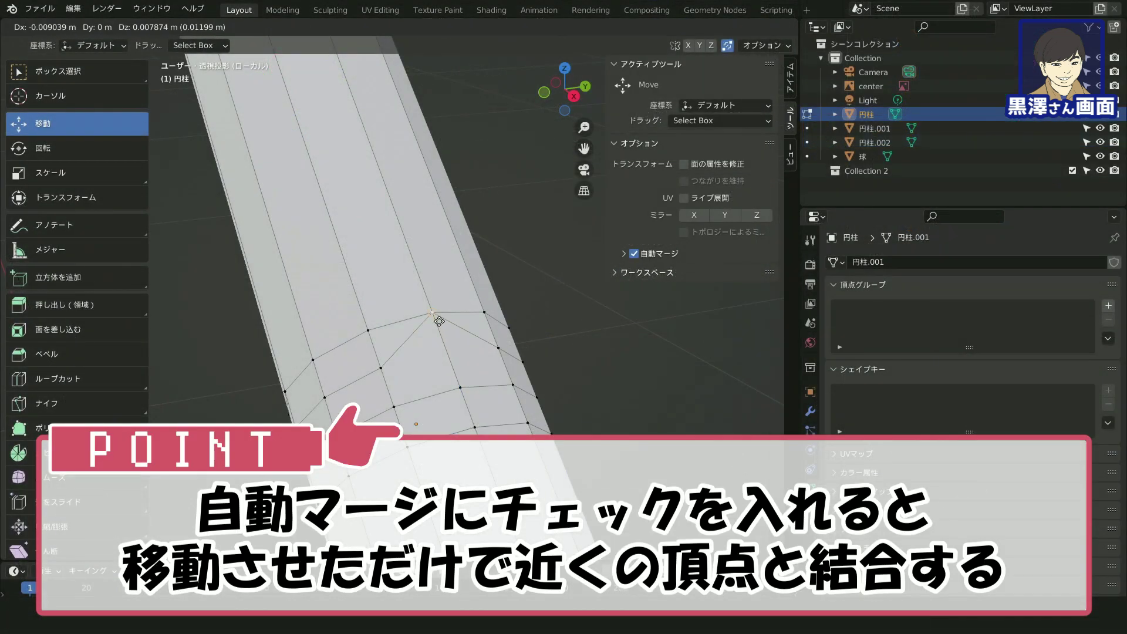
key("g")
left_click(396, 342)
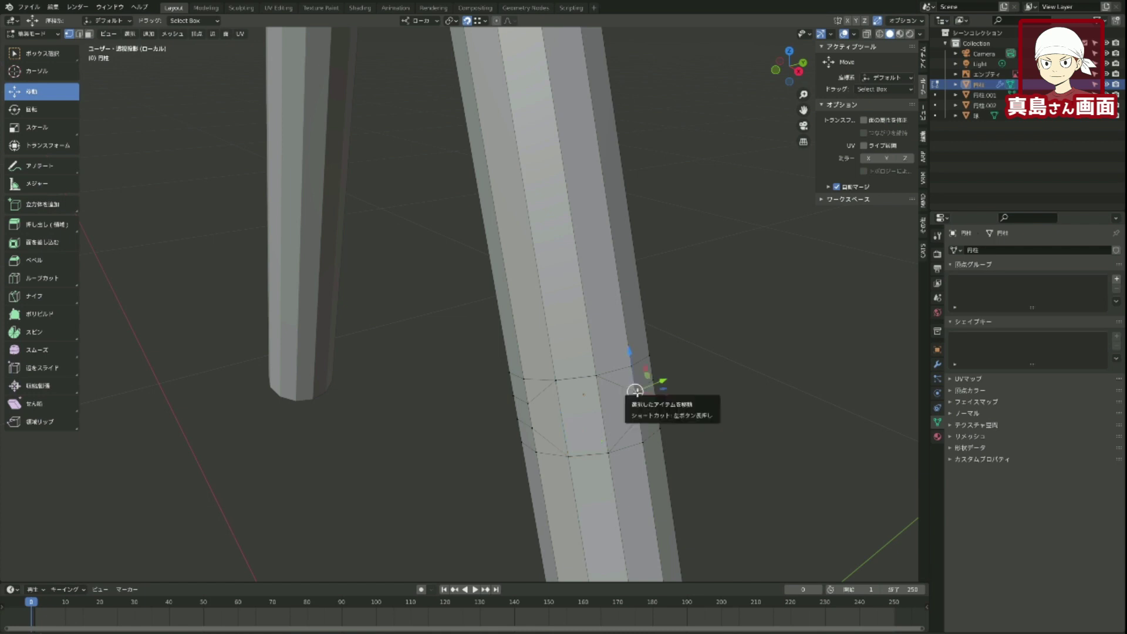
left_click_drag(636, 392, 631, 366)
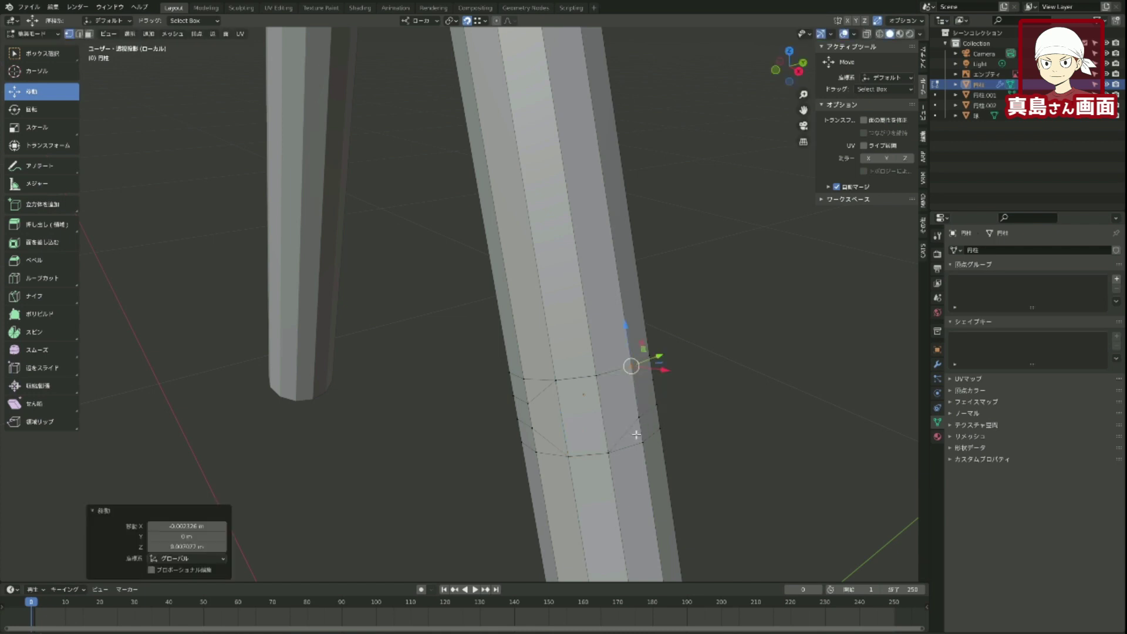
mouse_move(642, 439)
left_mouse_down()
mouse_move(639, 418)
mouse_move(643, 442)
left_mouse_up()
mouse_move(713, 373)
middle_mouse_down()
mouse_move(731, 377)
mouse_move(690, 383)
mouse_move(734, 386)
middle_mouse_up()
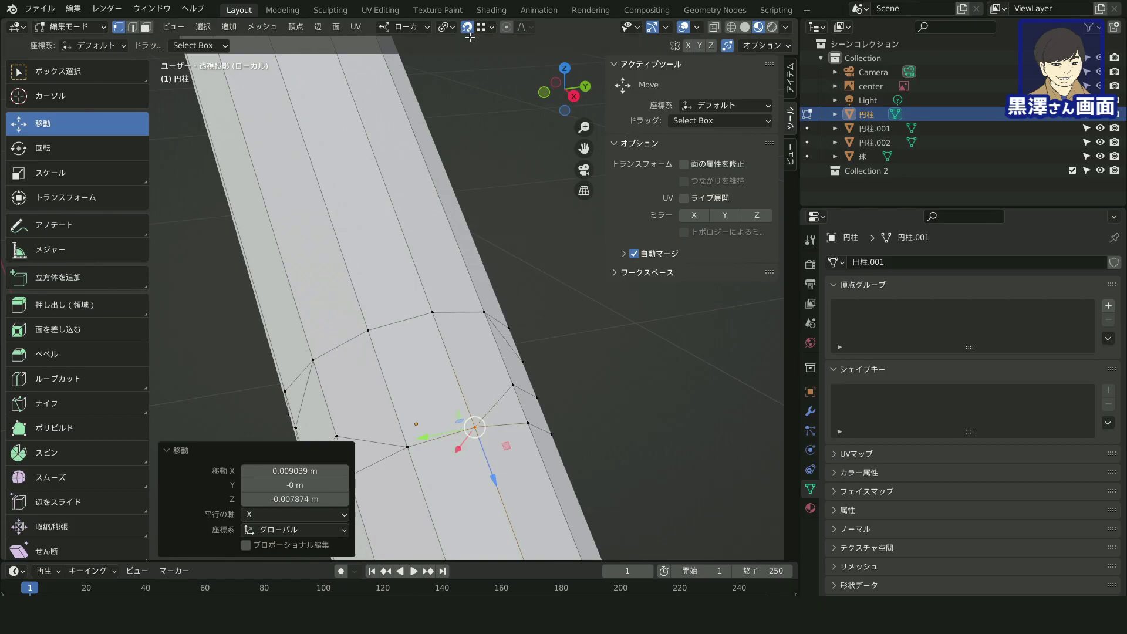
Disable snapping and move the selected elbow vertices freely.
left_click(467, 27)
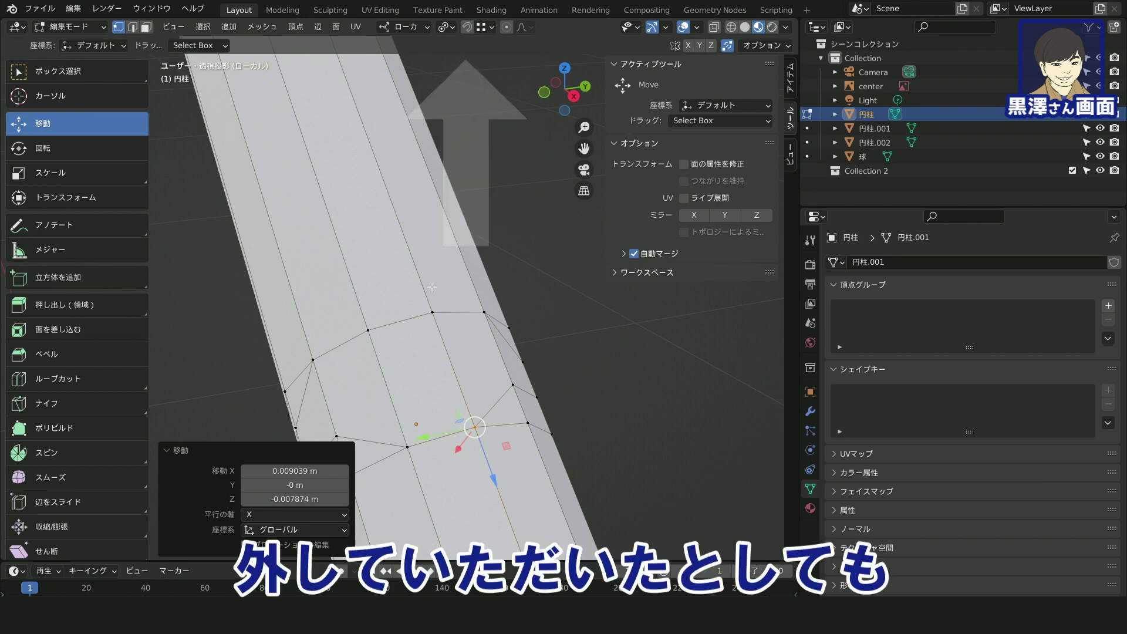
scroll(432, 287, "down", 2)
left_click_drag(400, 309, 396, 337)
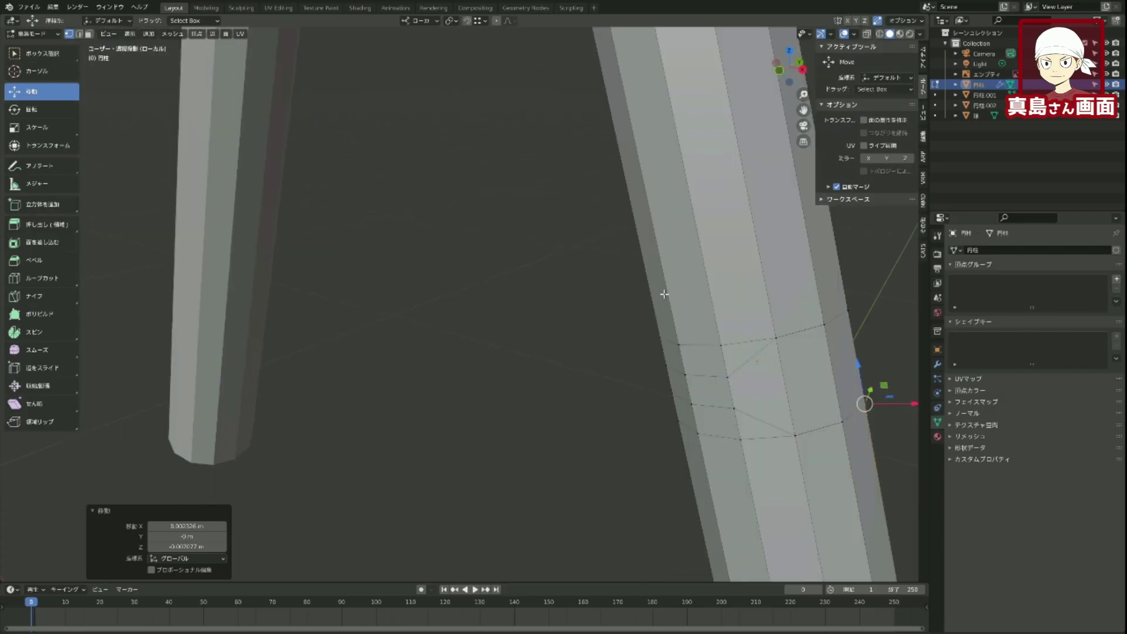
Nudge one elbow-ring vertex and select the next elbow vertex.
middle_click_drag(693, 349, 563, 335, "shift")
left_click(600, 360)
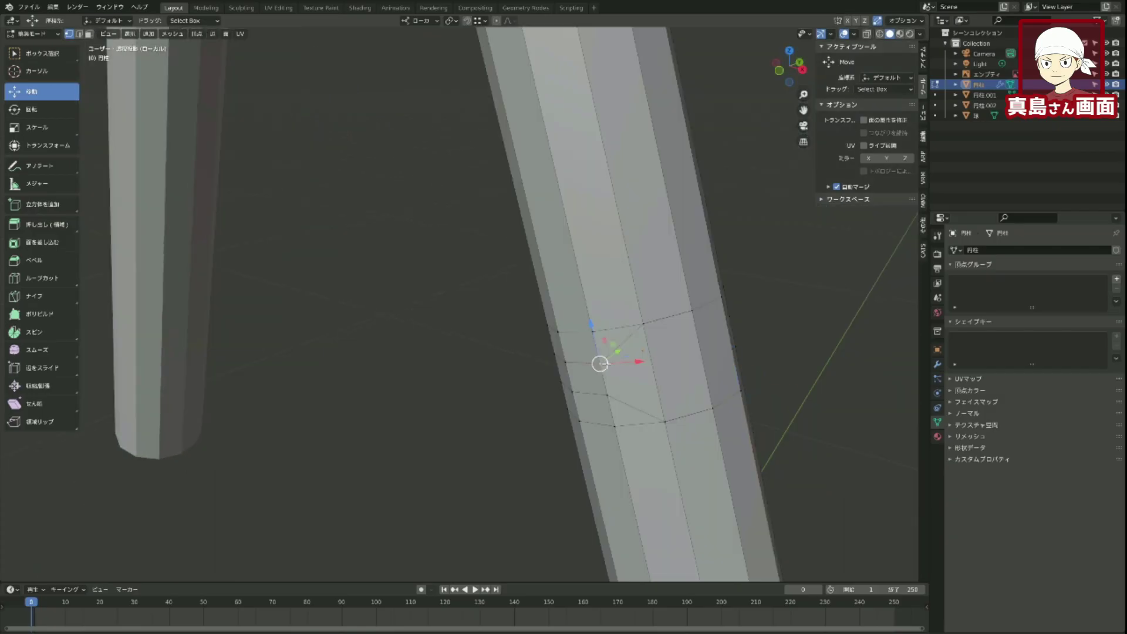
left_click_drag(600, 359, 600, 355)
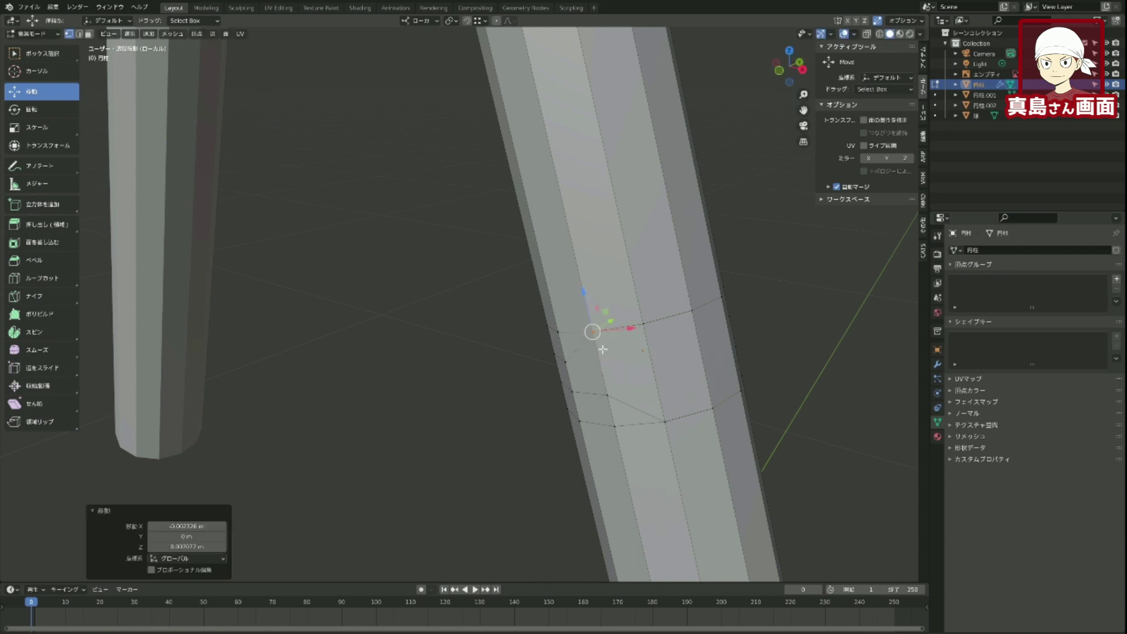
mouse_move(608, 397)
left_mouse_down()
mouse_move(612, 415)
mouse_move(608, 396)
left_mouse_up()
mouse_move(614, 411)
middle_mouse_down()
mouse_move(659, 345)
mouse_move(684, 350)
mouse_move(672, 352)
middle_mouse_up()
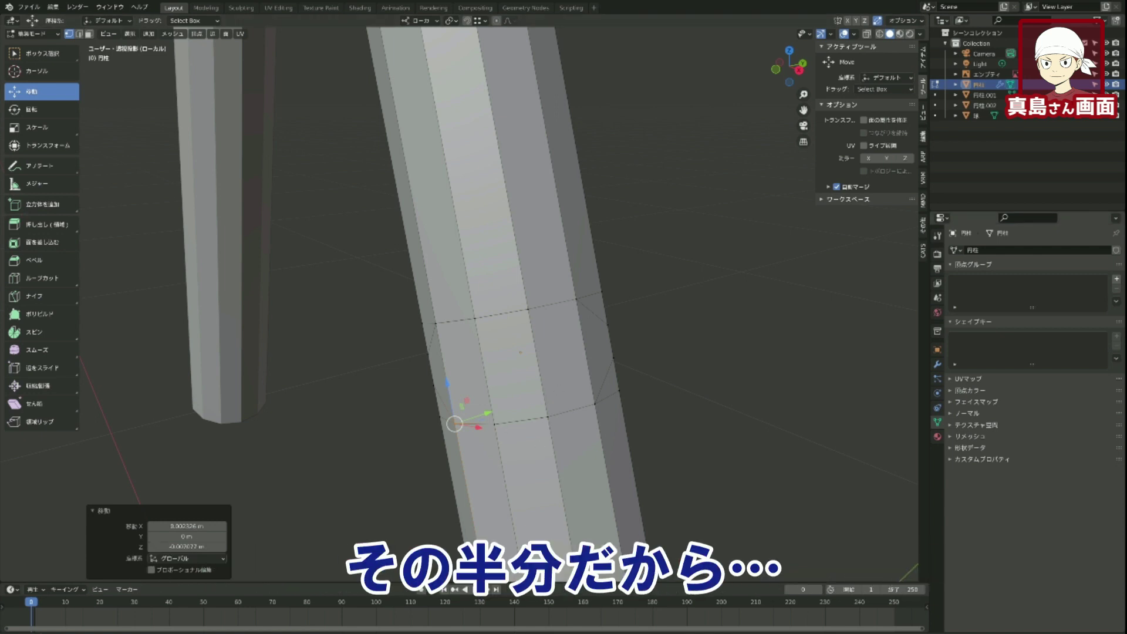
mouse_move(674, 330)
middle_mouse_down()
mouse_move(688, 330)
mouse_move(673, 340)
mouse_move(658, 310)
middle_mouse_up()
Drop the selected elbow vertex down onto the lower edge loop.
key("g")
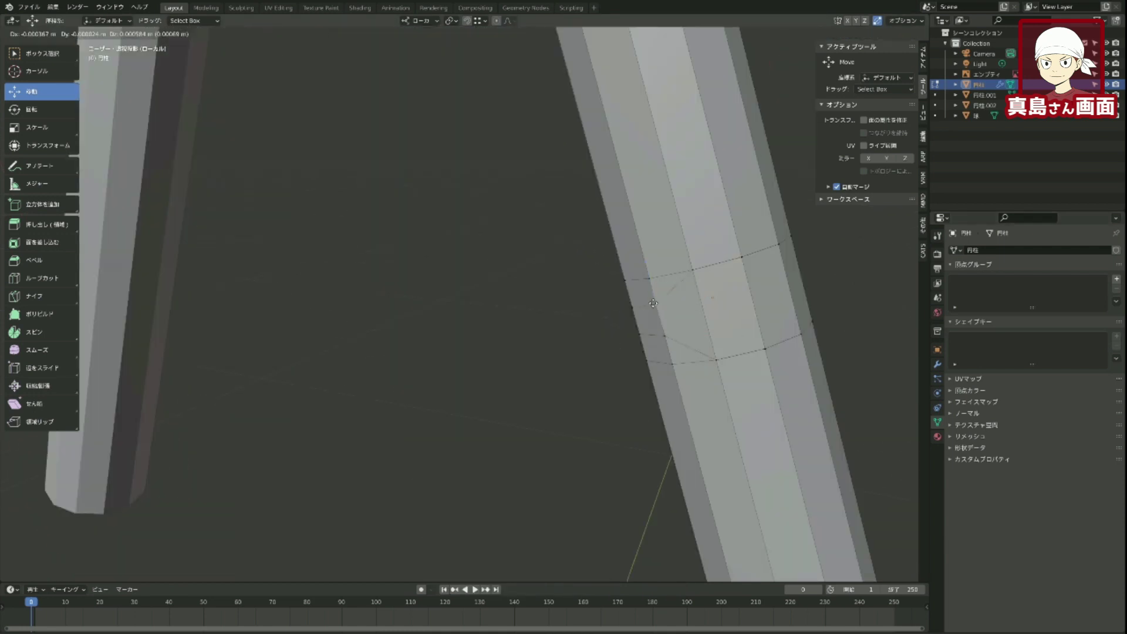
left_click(649, 281)
key("g")
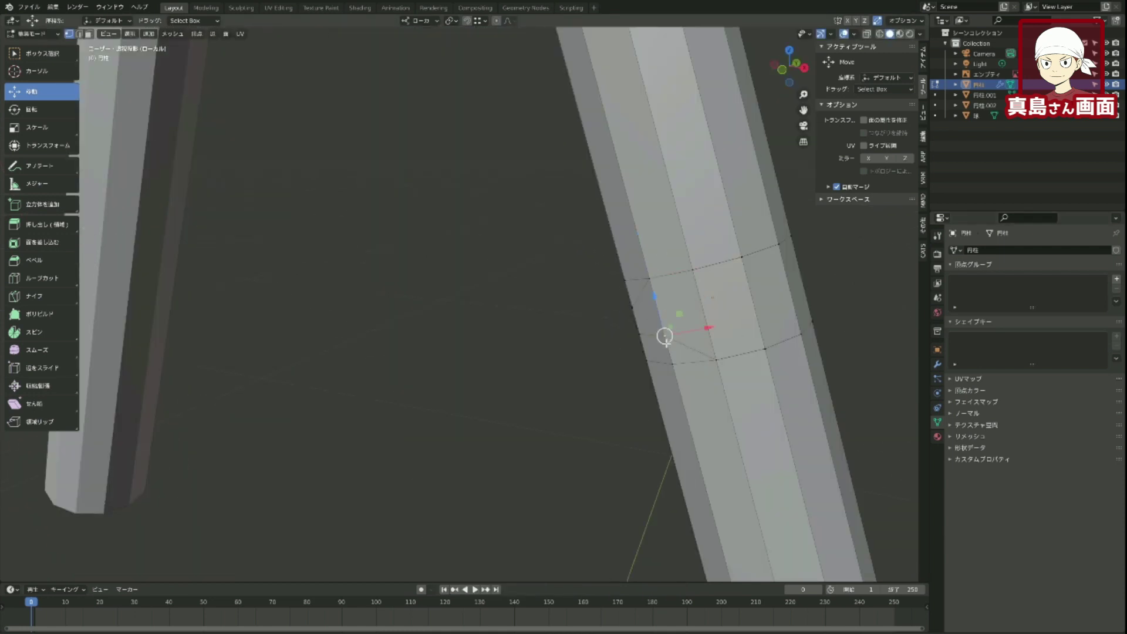
left_click(671, 363)
middle_click_drag(780, 315, 722, 323)
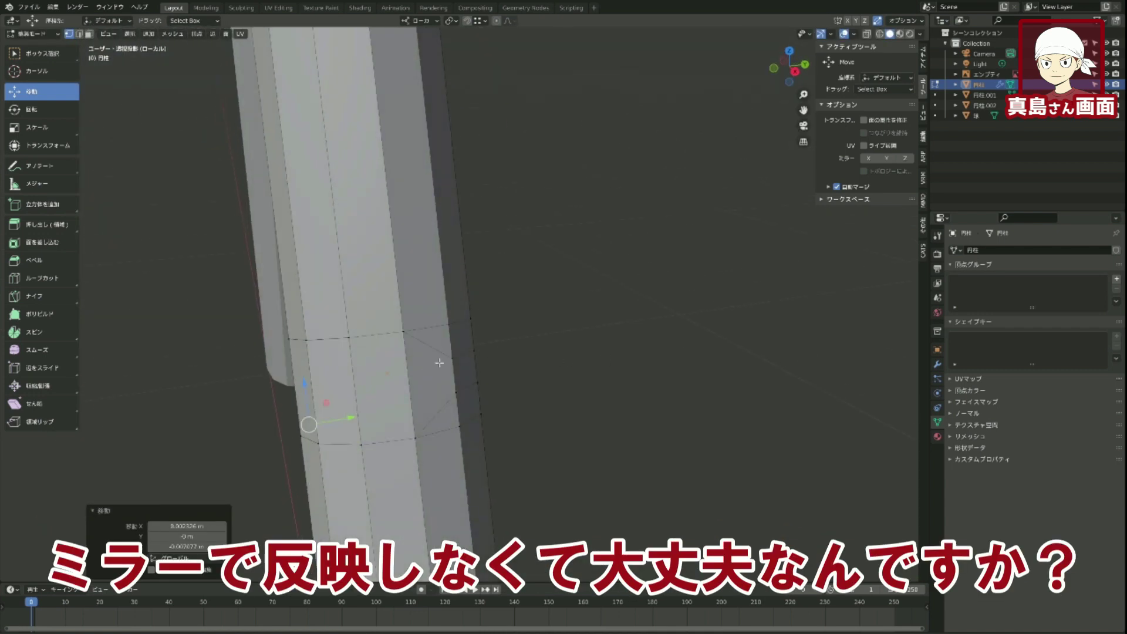
middle_click_drag(440, 363, 422, 360)
left_click_drag(312, 367, 315, 434)
mouse_move(428, 434)
middle_mouse_down()
mouse_move(603, 422)
mouse_move(612, 408)
mouse_move(601, 450)
mouse_move(428, 423)
mouse_move(418, 405)
mouse_move(355, 410)
mouse_move(372, 424)
middle_mouse_up()
scroll(593, 443, "down", 5)
scroll(564, 435, "up", 4)
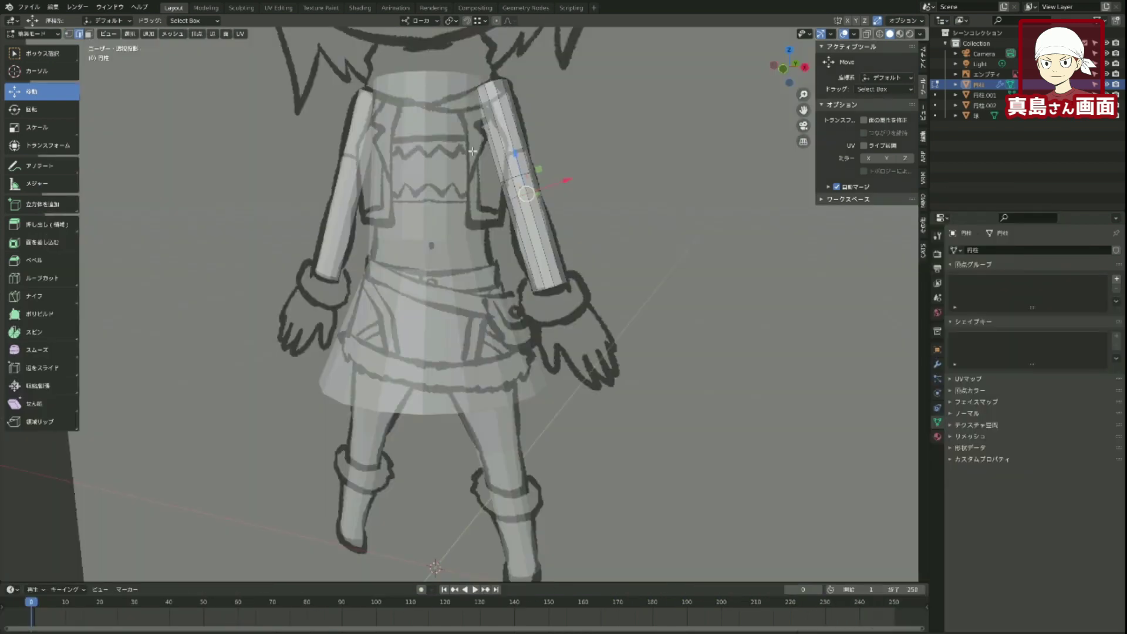
Switch to vertex select mode and check edge loop selections on the arm cylinder.
left_click(521, 199)
middle_click_drag(553, 195, 532, 237)
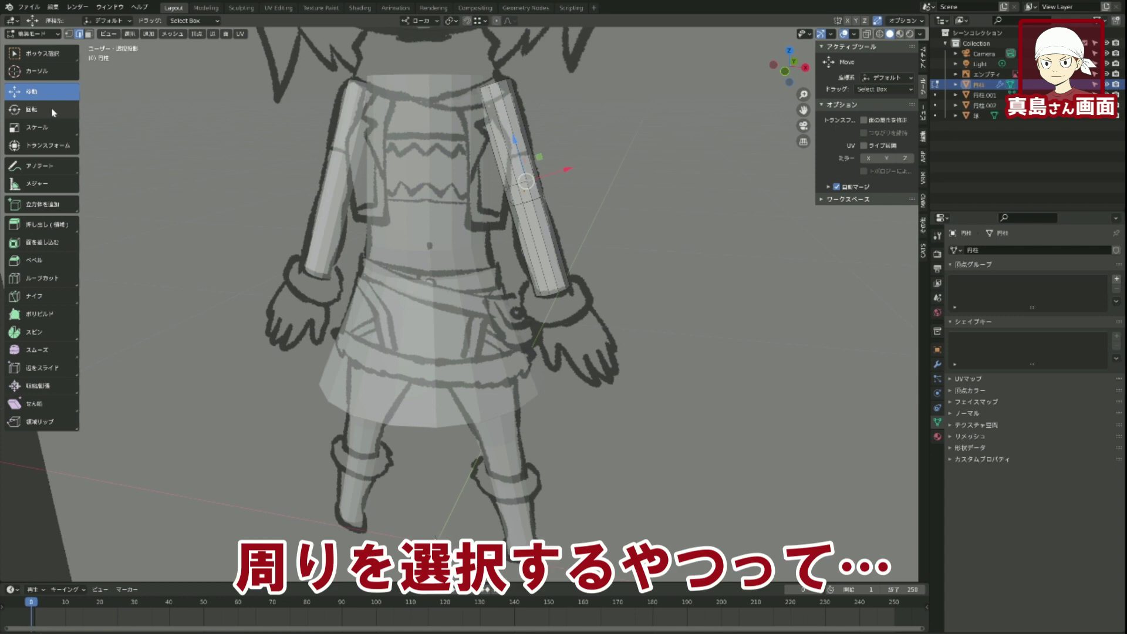
left_click(69, 33)
left_click(529, 239, "alt")
left_click(565, 186)
scroll(568, 222, "up", 2)
middle_click_drag(599, 196, 371, 217)
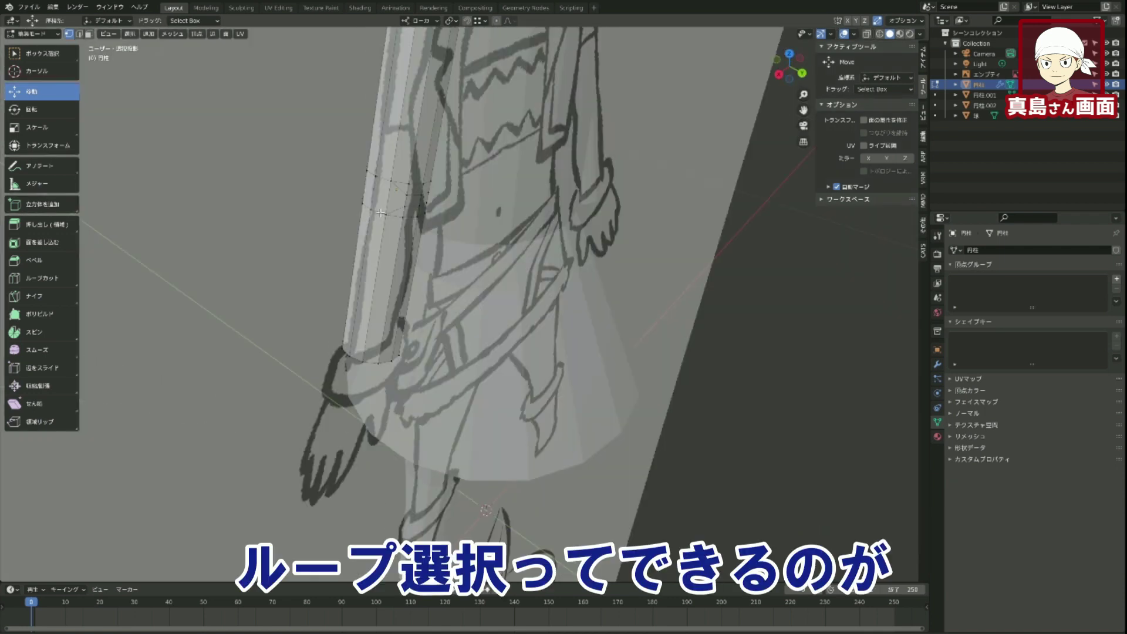
left_click(381, 213, "alt")
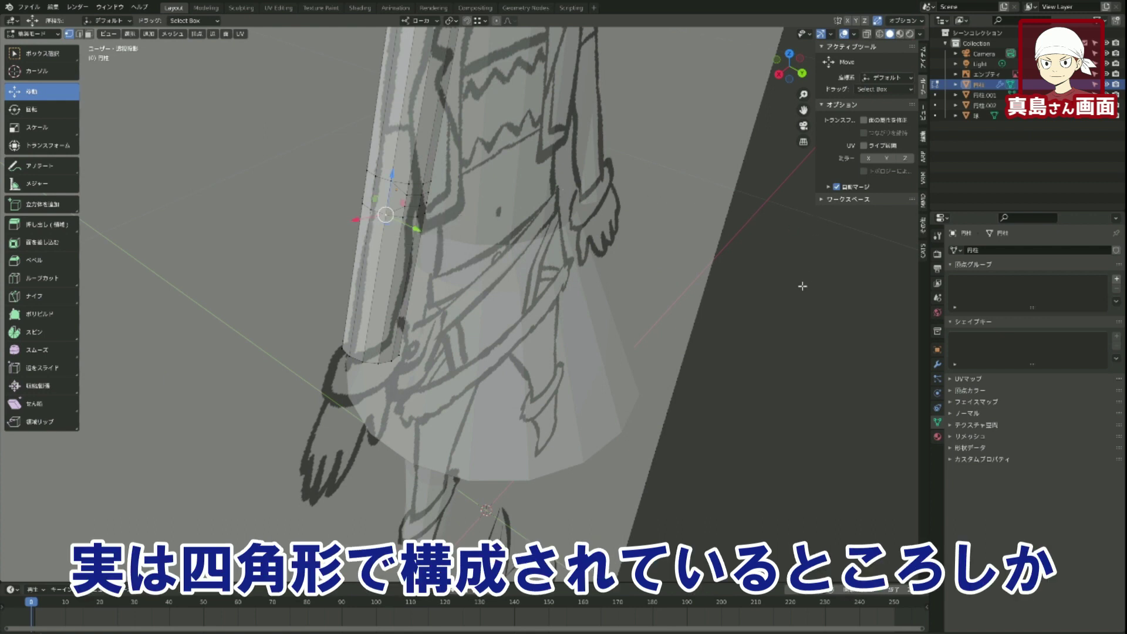
left_click_drag(386, 214, 385, 215)
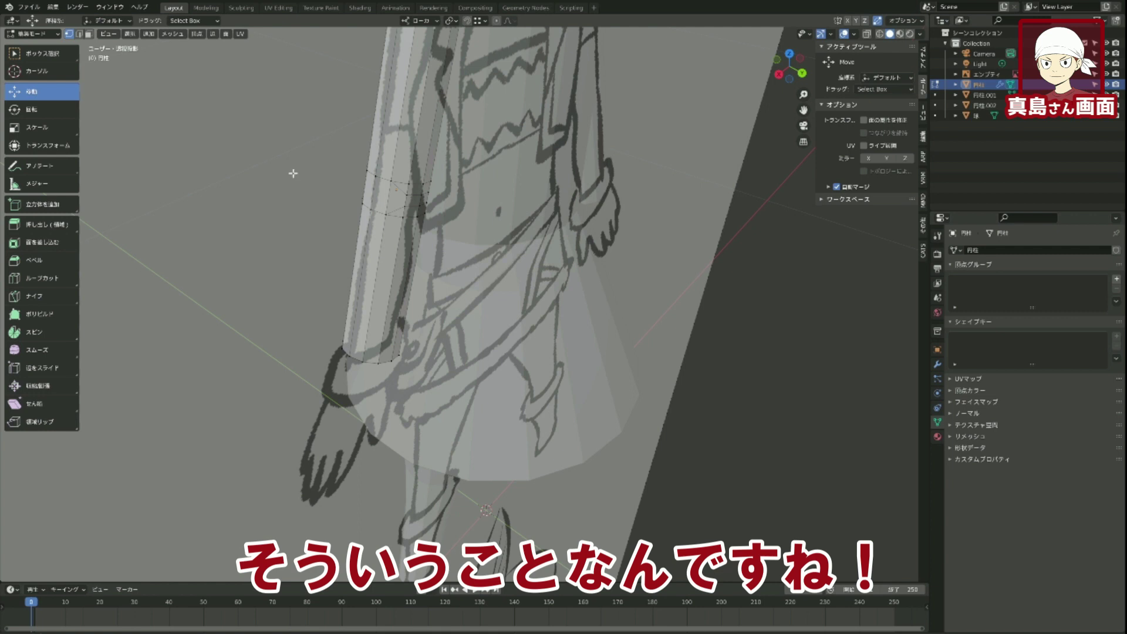
Frame the torso and both arms in Front Orthographic view over the drawing.
mouse_move(295, 176)
middle_mouse_down()
mouse_move(301, 188)
mouse_move(271, 169)
mouse_move(284, 188)
mouse_move(336, 193)
mouse_move(411, 177)
middle_mouse_up()
scroll(300, 186, "up", 3)
scroll(258, 169, "down", 3)
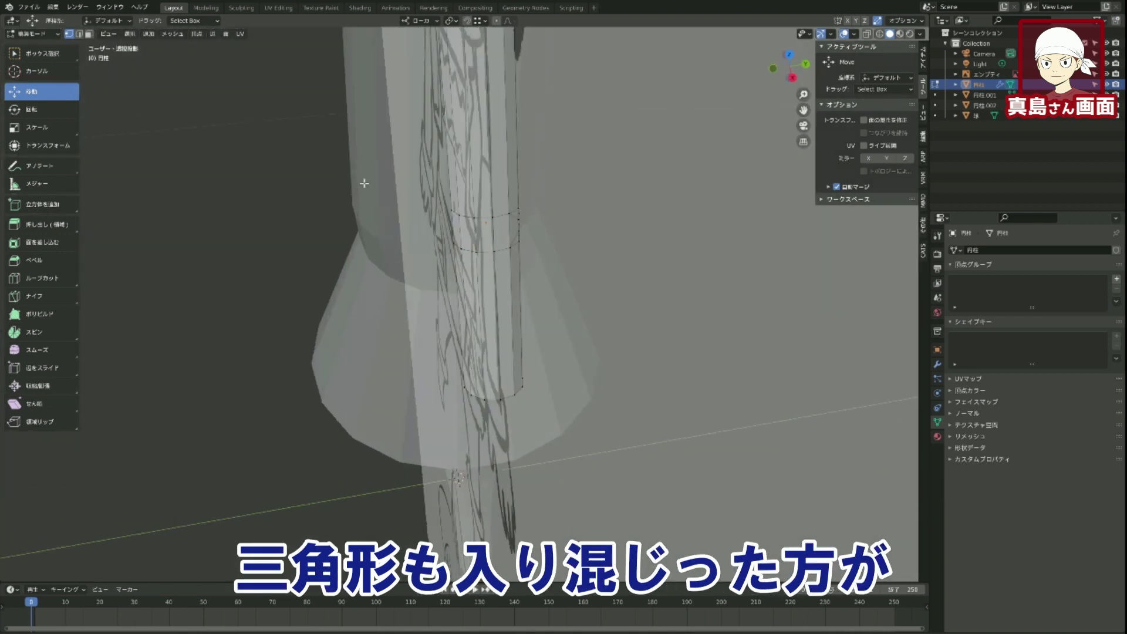
scroll(450, 163, "up", 4)
scroll(450, 163, "down", 2)
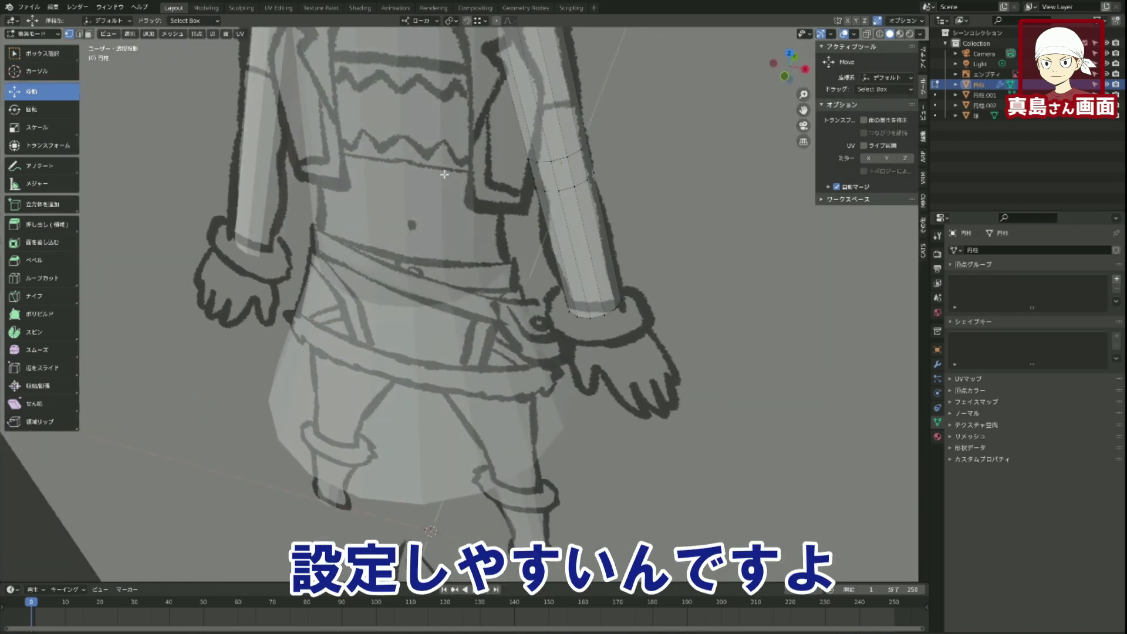
key("KP_1")
scroll(544, 238, "up", 2)
scroll(543, 238, "up", 2)
middle_click_drag(544, 238, 450, 326, "shift")
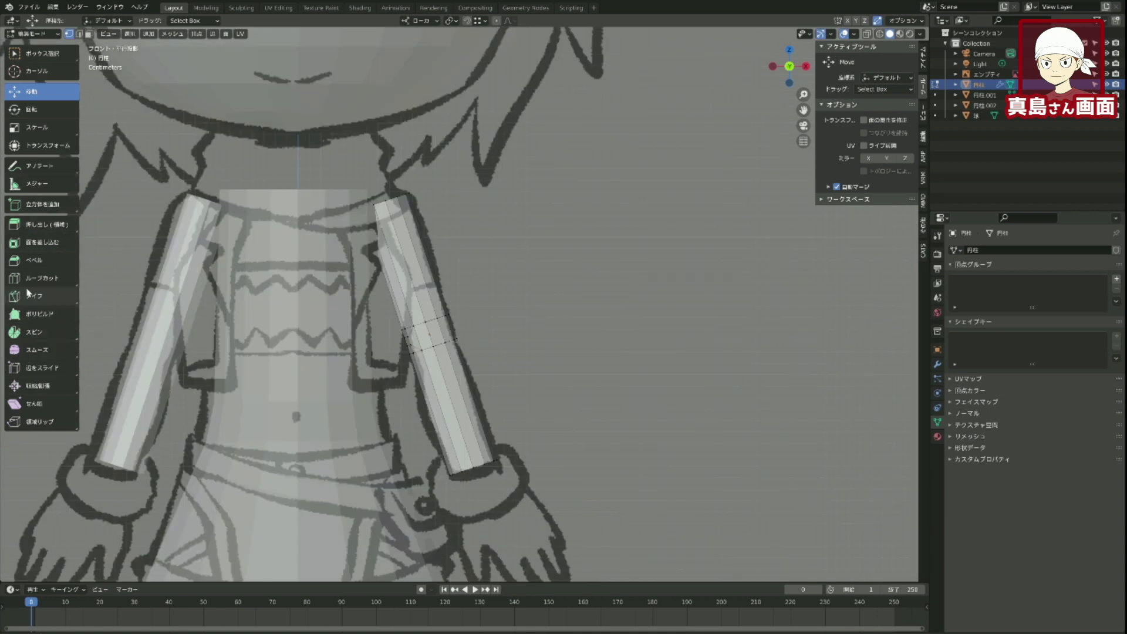
Loop-cut a new edge loop near the elbow and scale it up to 1.113.
left_click(41, 278)
left_click(409, 370)
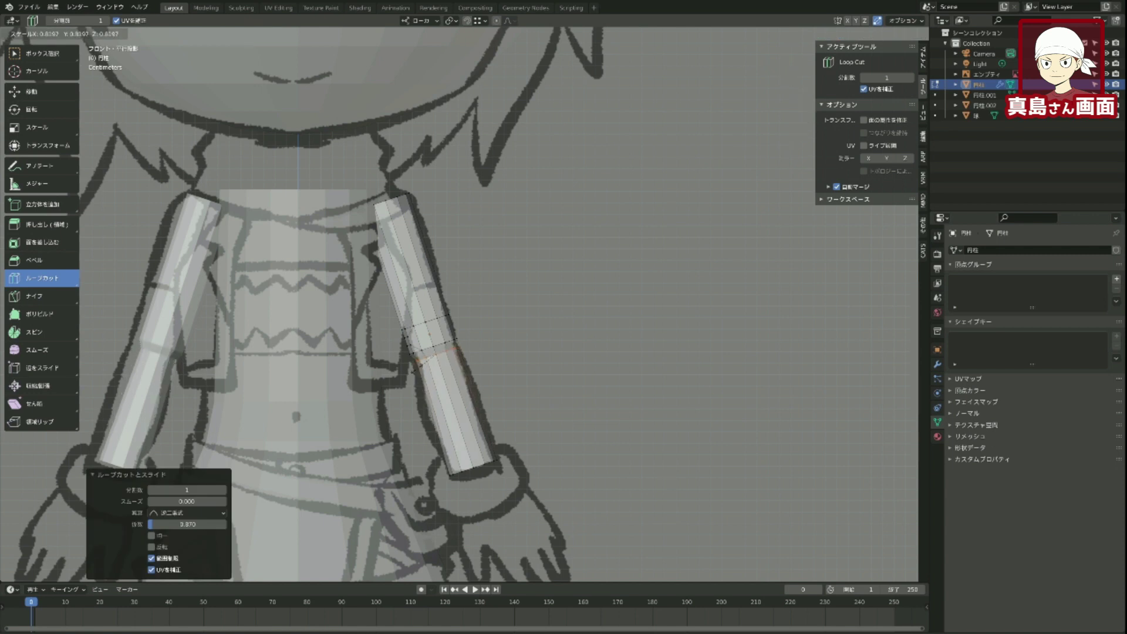
left_click(421, 341)
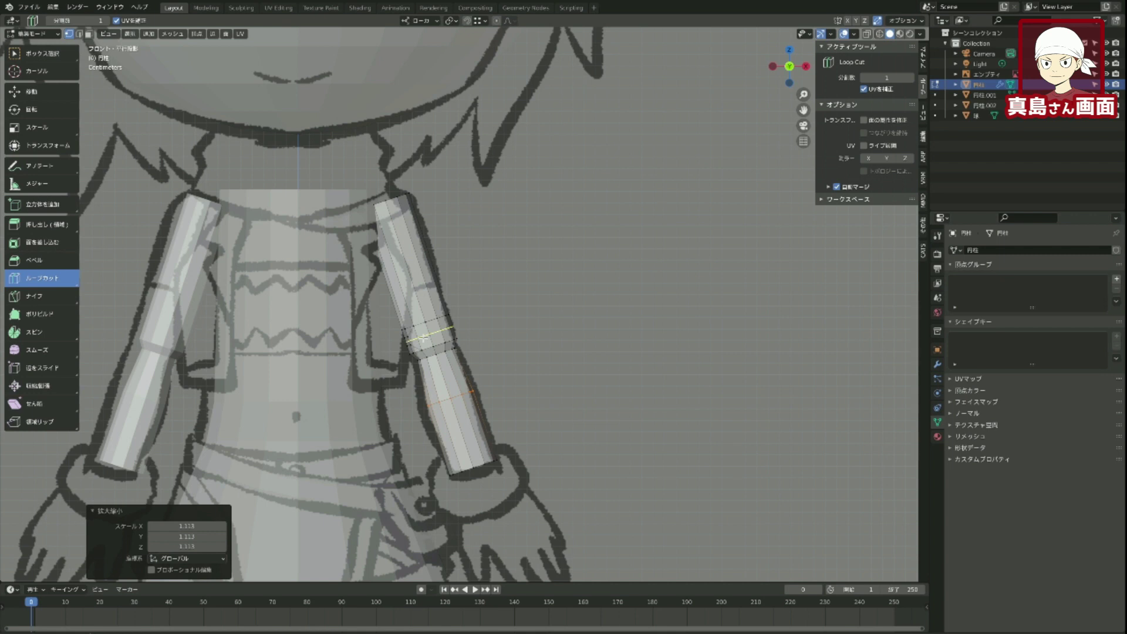
middle_click_drag(423, 339, 517, 312)
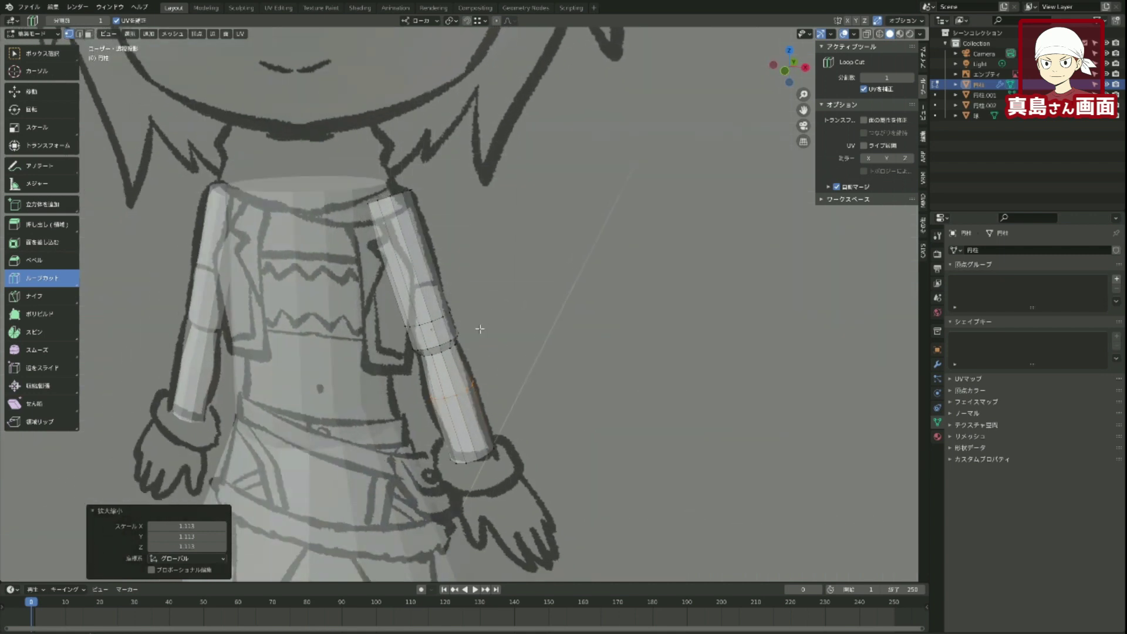
Cut a second edge loop in the upper arm and scale it down to 0.894.
left_click_drag(411, 287, 413, 290)
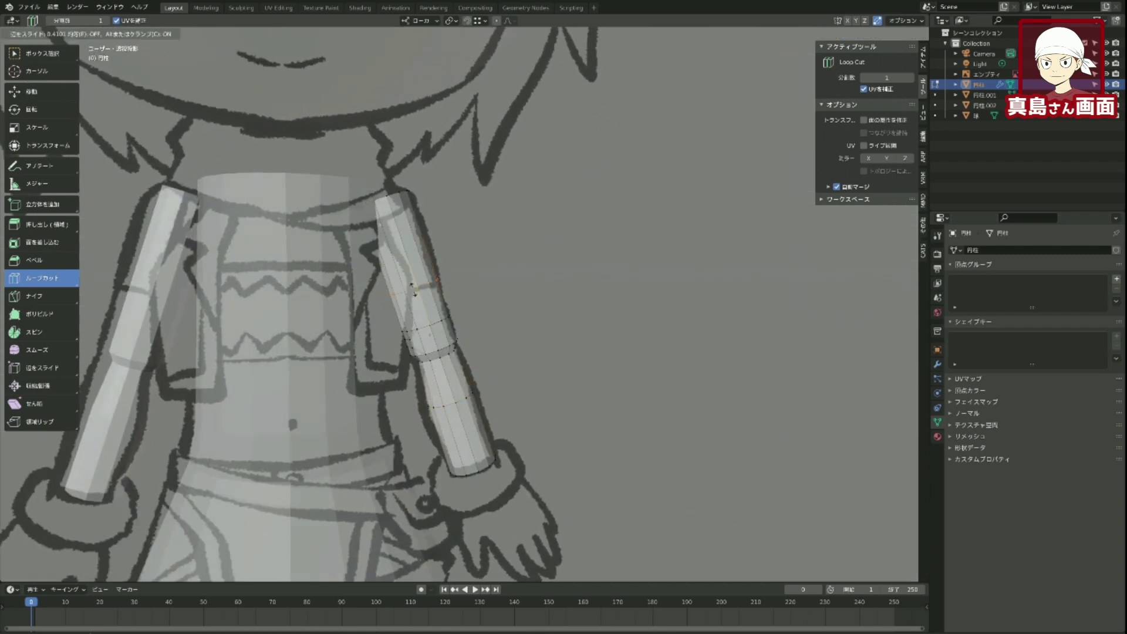
middle_click_drag(413, 289, 458, 322)
key("s")
left_click(360, 314)
left_click(79, 34)
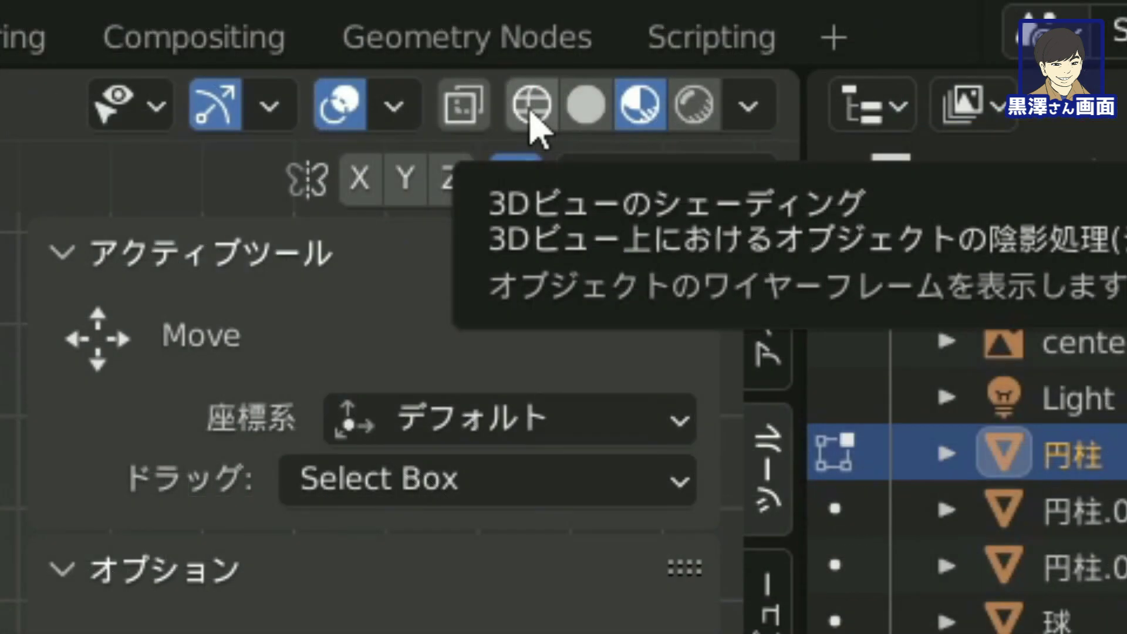
Turn on see-through wireframe shading and box-select the arm section's faces from upper to lower edge.
left_click(531, 118)
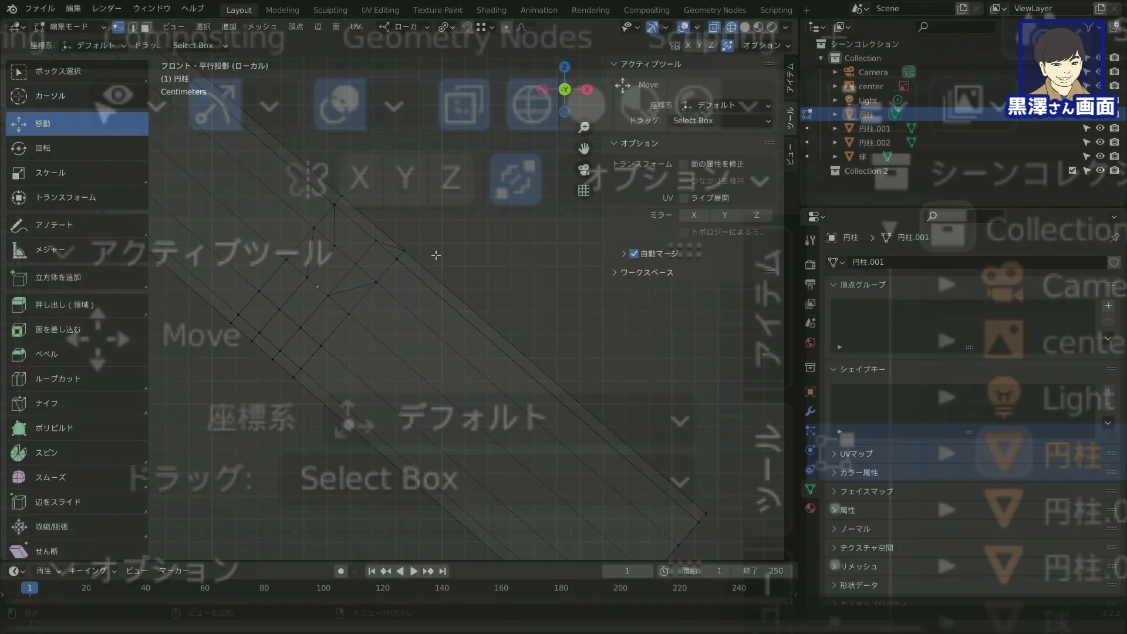
left_click_drag(434, 226, 394, 283)
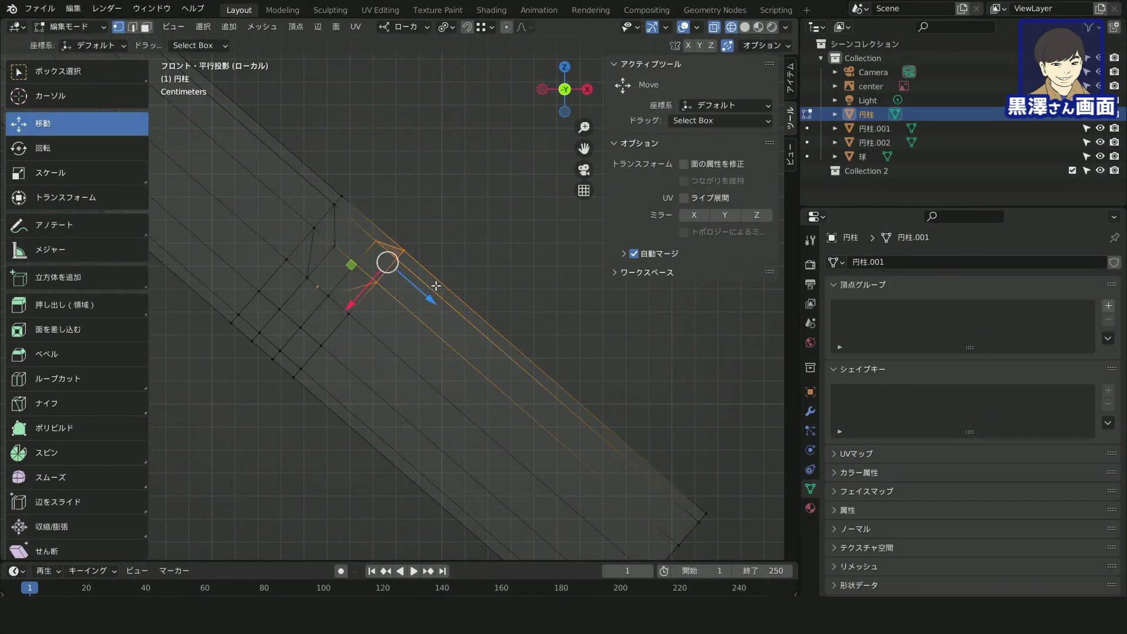
middle_click_drag(437, 262, 448, 205, "shift")
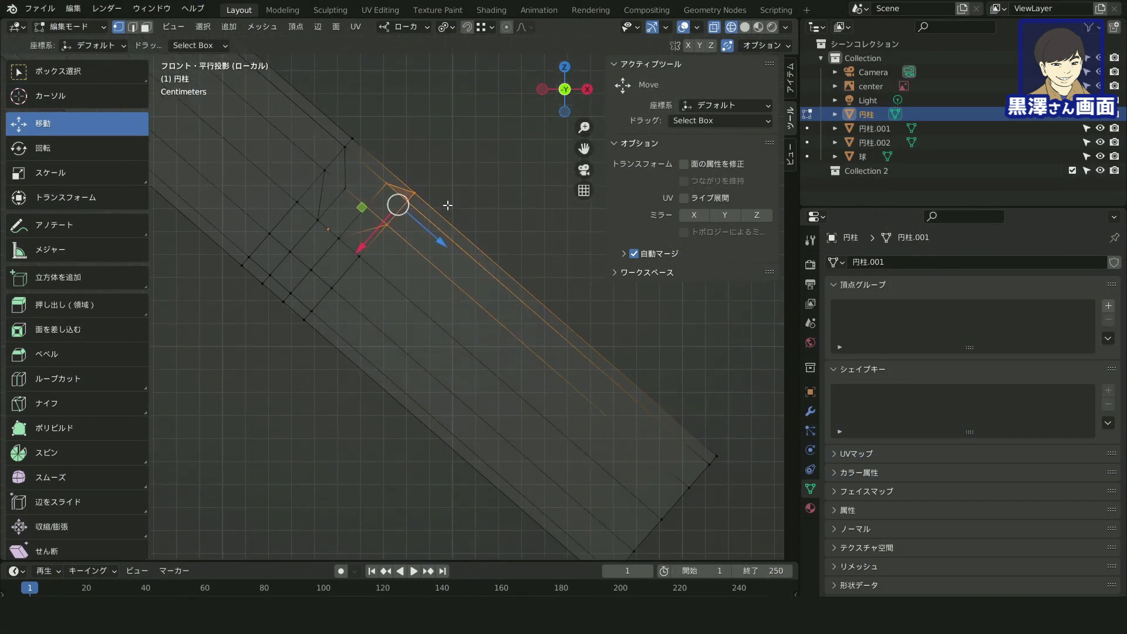
left_click(480, 144)
mouse_move(470, 172)
left_mouse_down()
mouse_move(372, 254)
mouse_move(352, 245)
left_mouse_up()
left_click_drag(367, 327, 320, 273, "shift")
left_click_drag(310, 332, 306, 305, "shift")
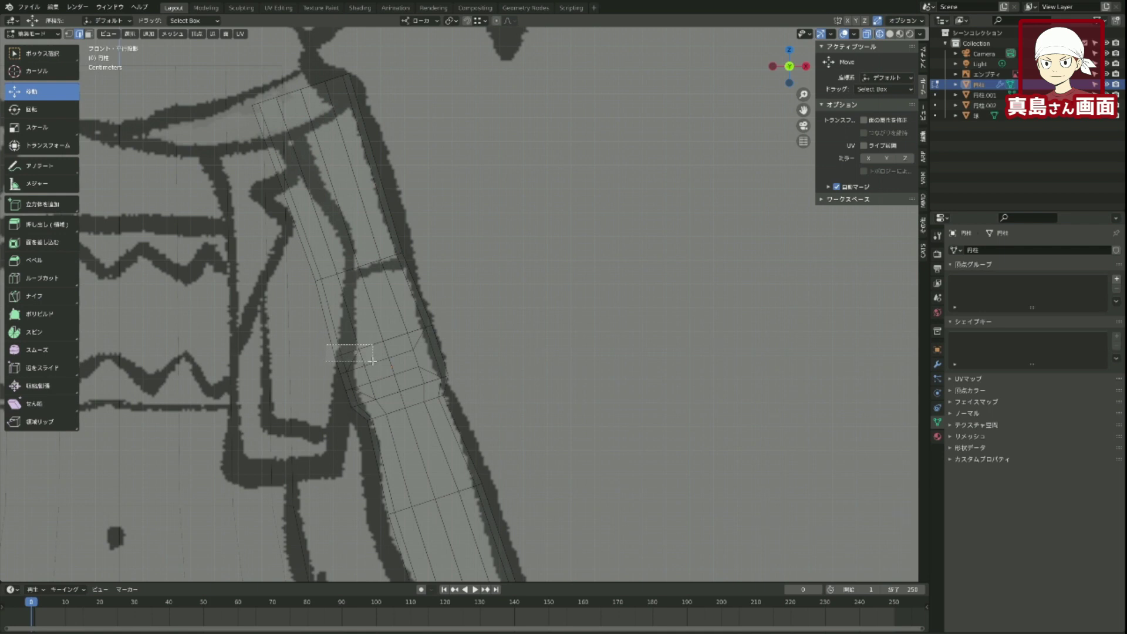
Move the elbow vertices along X onto the reference drawing's arm outline.
left_click_drag(372, 361, 464, 312)
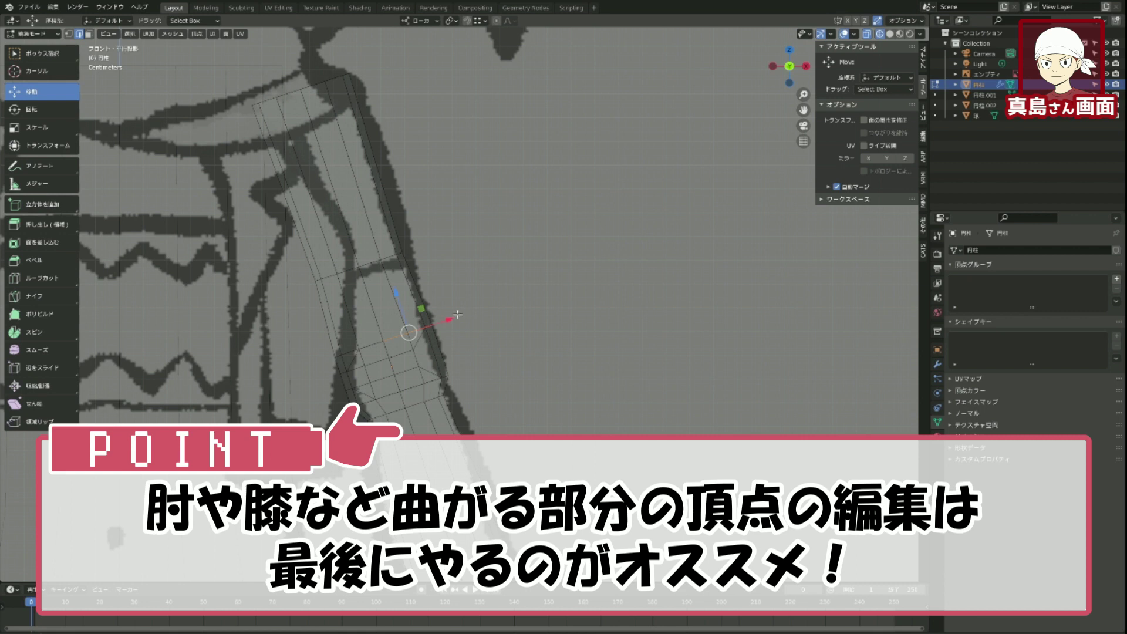
scroll(501, 321, "up", 3)
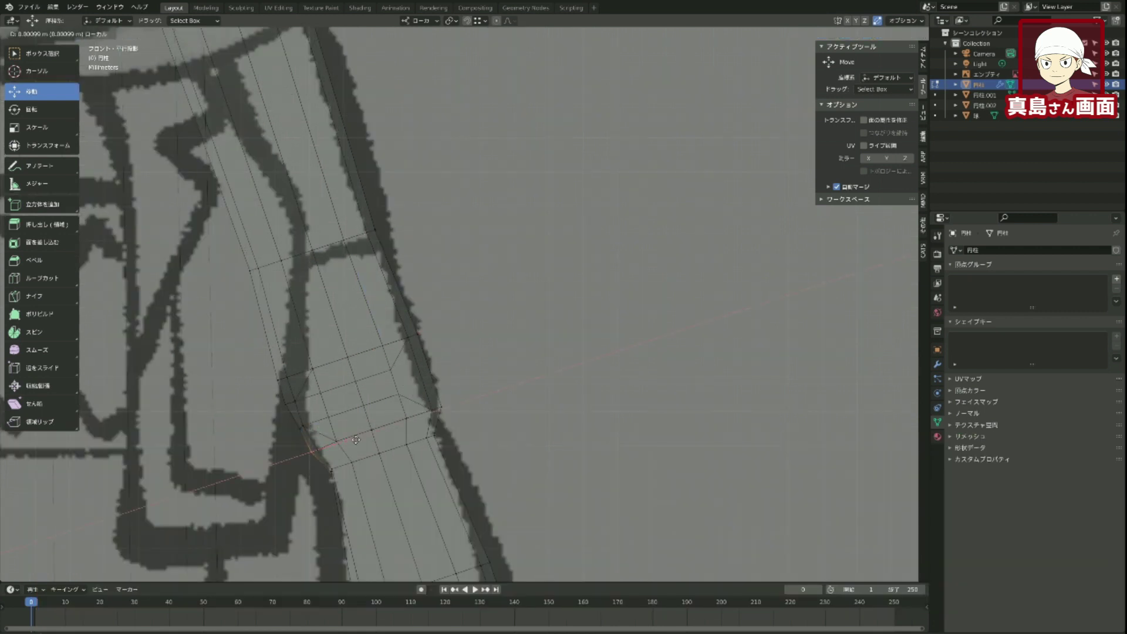
left_click_drag(352, 439, 356, 440)
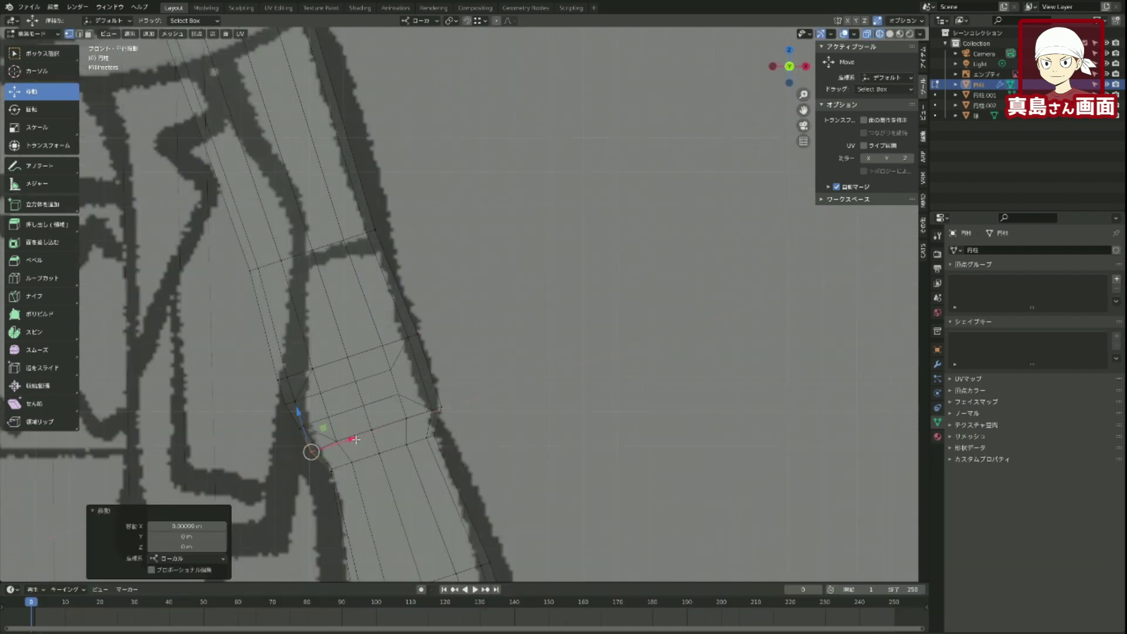
left_click(434, 409)
left_click_drag(479, 396, 468, 397)
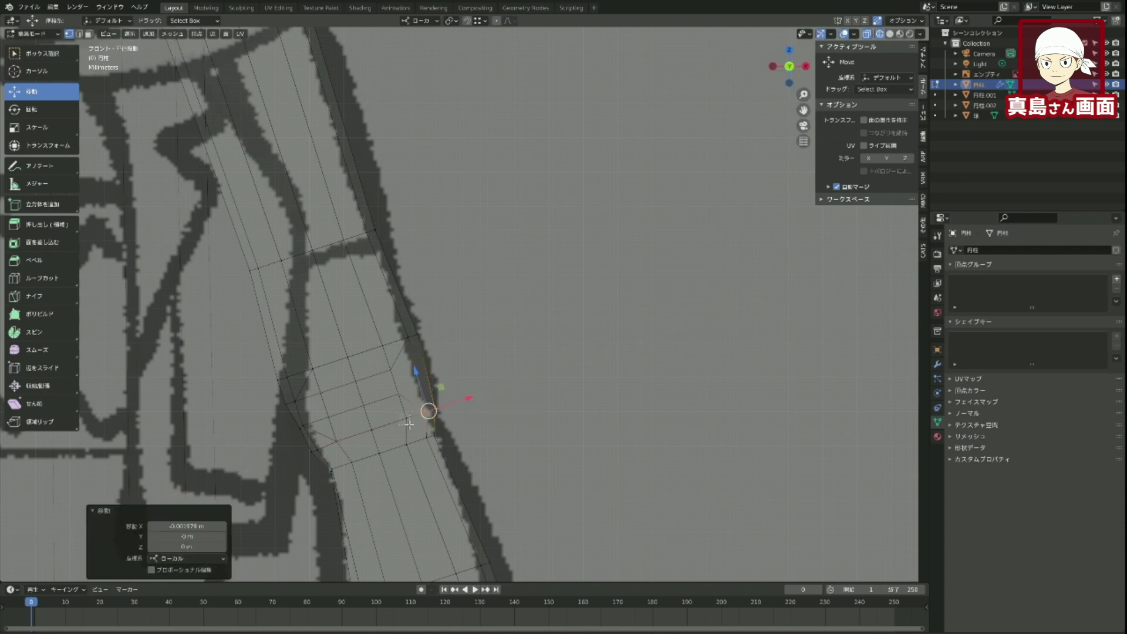
left_click(408, 421)
left_click_drag(449, 404, 449, 407)
Orbit to inspect the elbow bend, then return to the front view (Numpad 1) zoomed out.
mouse_move(515, 387)
middle_mouse_down()
mouse_move(428, 407)
mouse_move(484, 386)
middle_mouse_up()
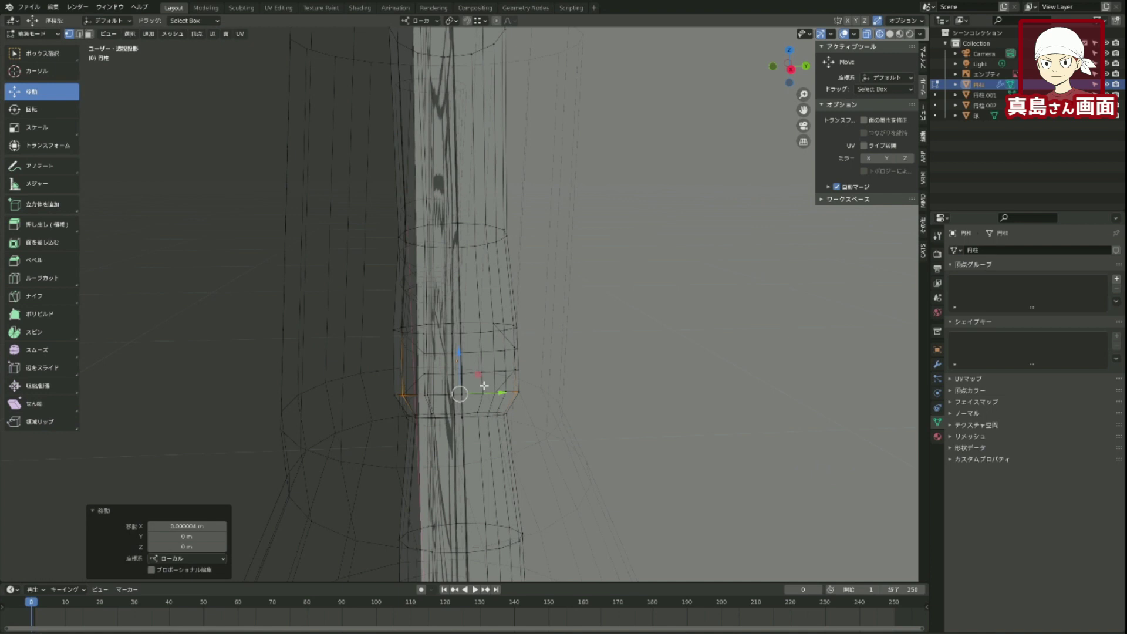
middle_click_drag(563, 435, 652, 434)
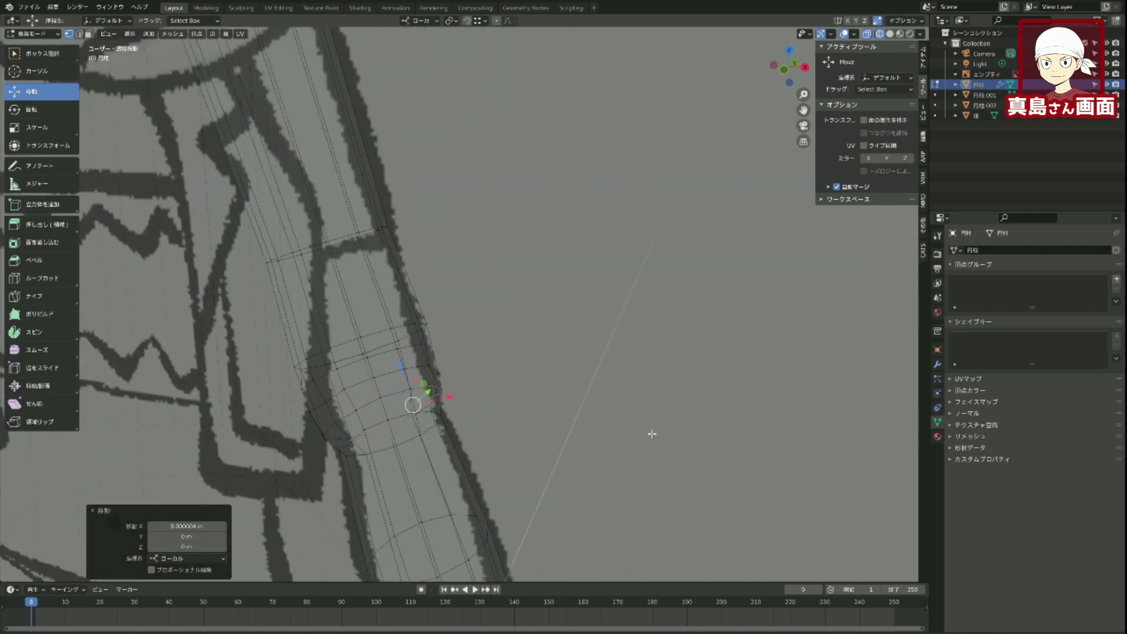
key("KP_1")
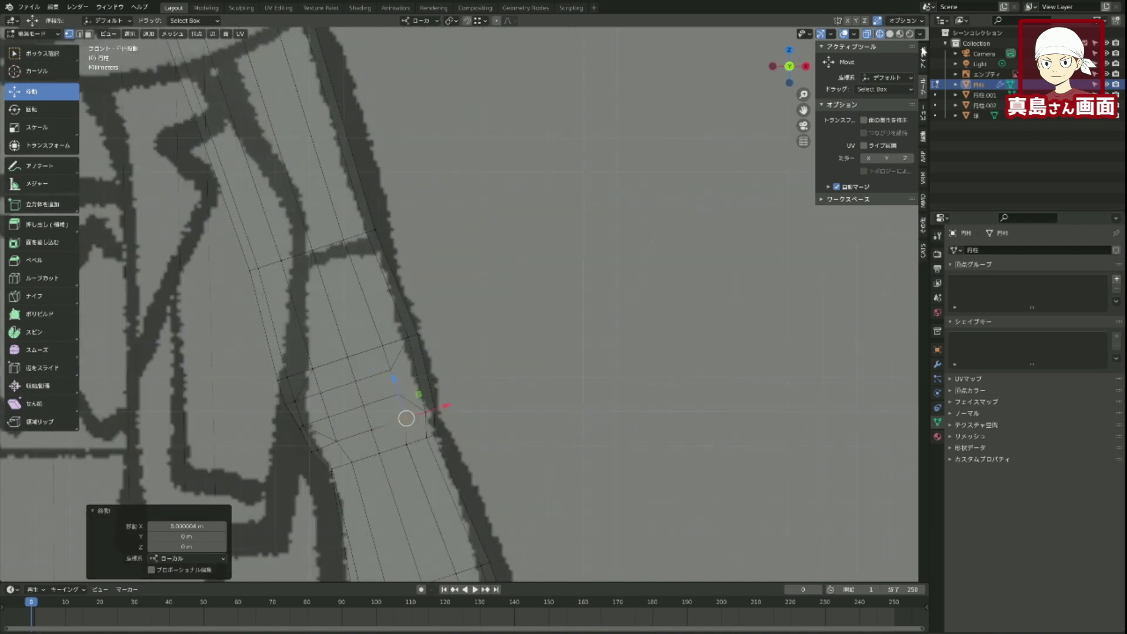
scroll(614, 364, "down", 8)
scroll(614, 364, "down", 2)
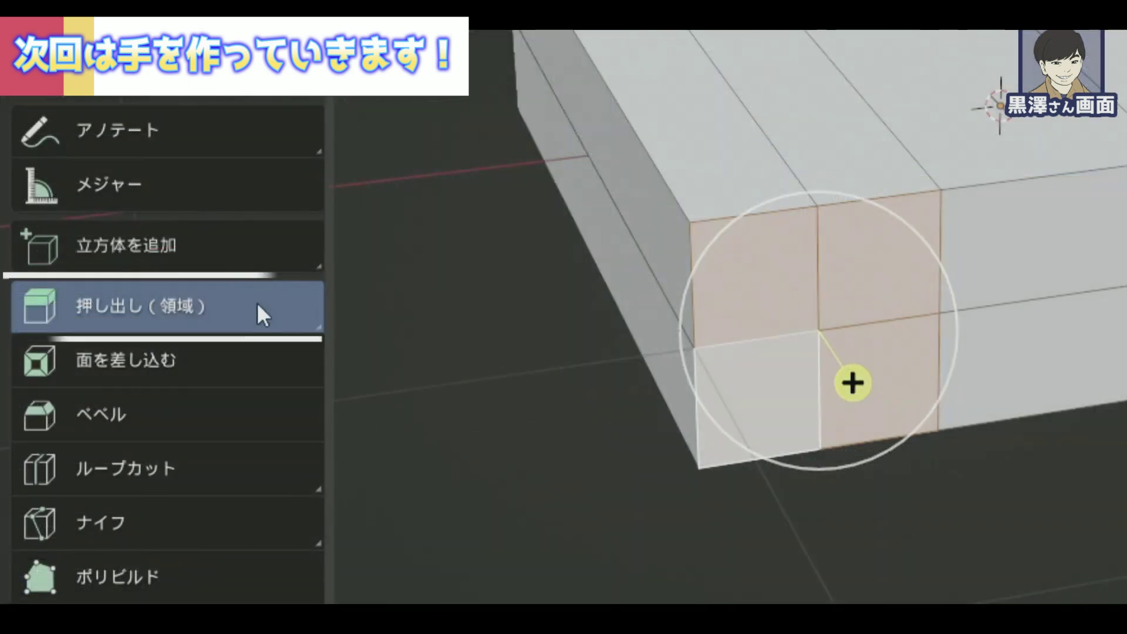
left_click_drag(851, 383, 877, 420)
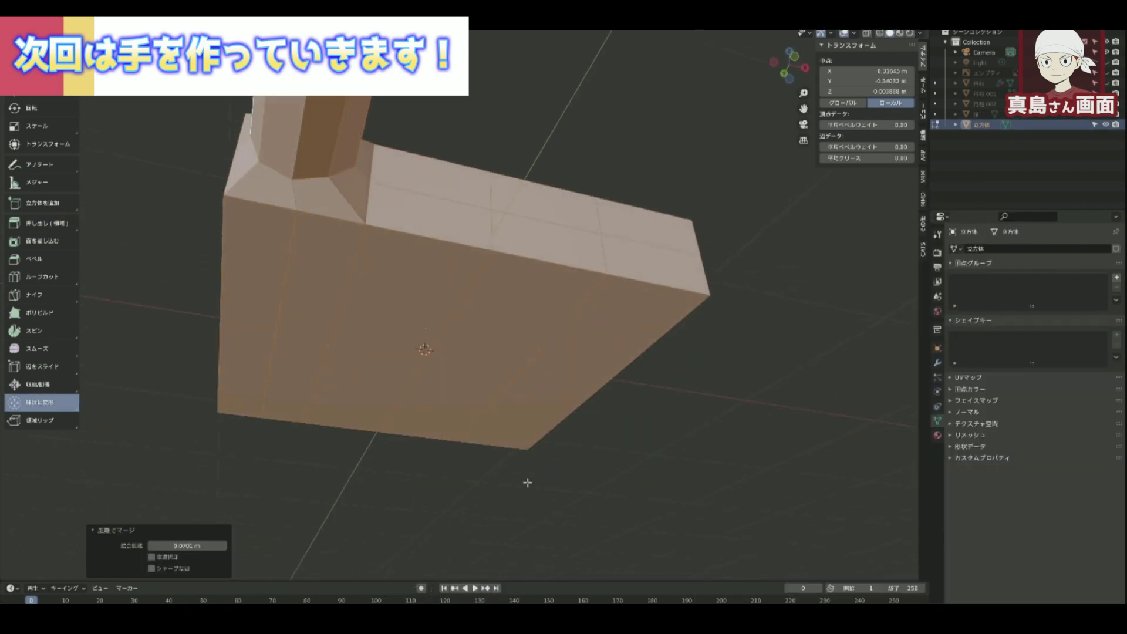
middle_click_drag(526, 480, 505, 540)
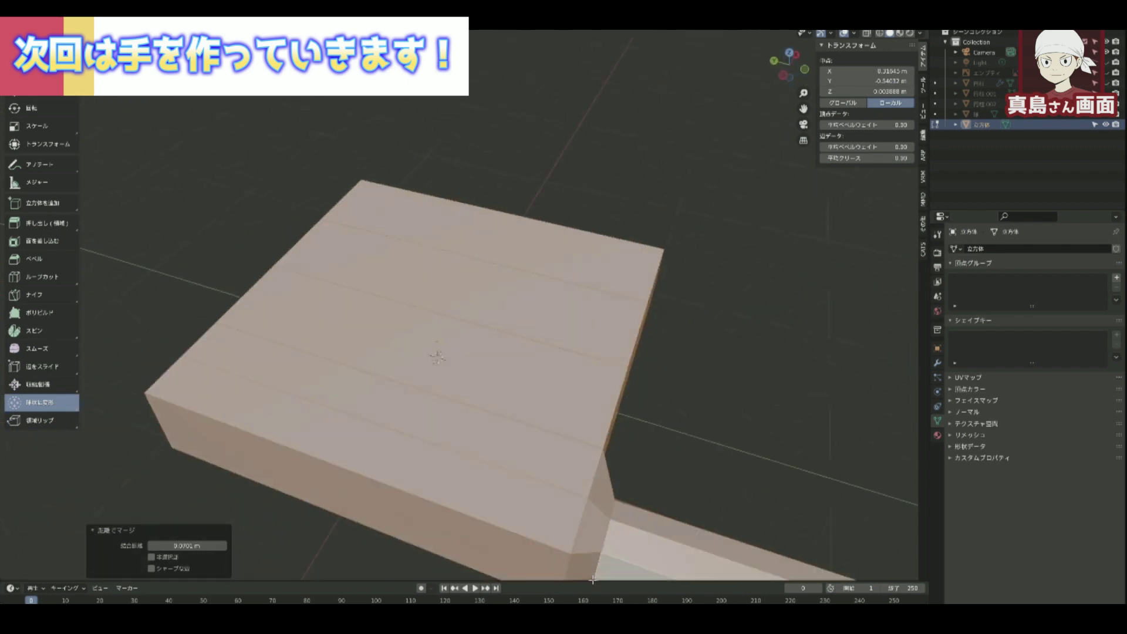